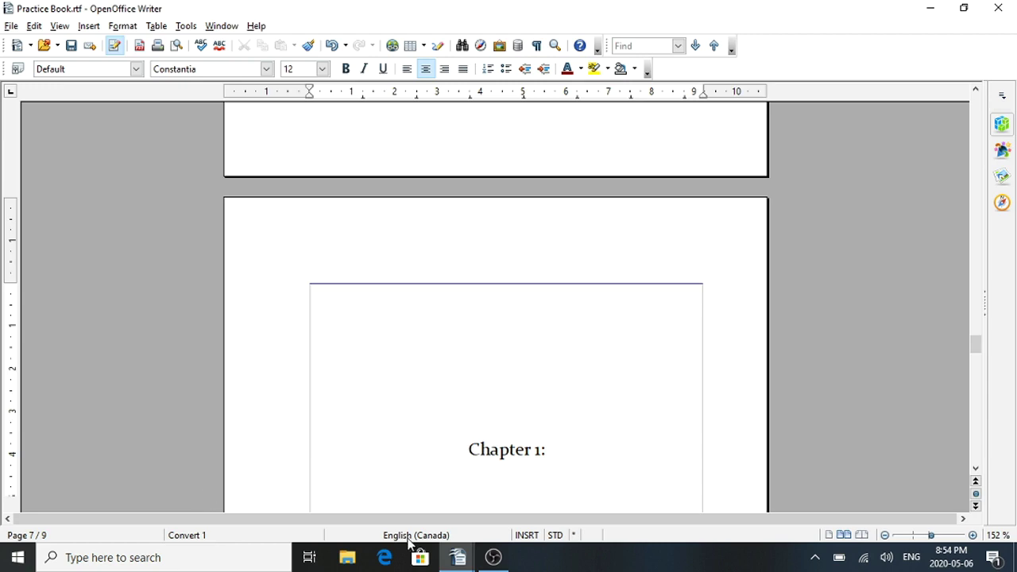
Bring the Mae and Me book forward and select page 34 in its preview
mouse_move(450, 561)
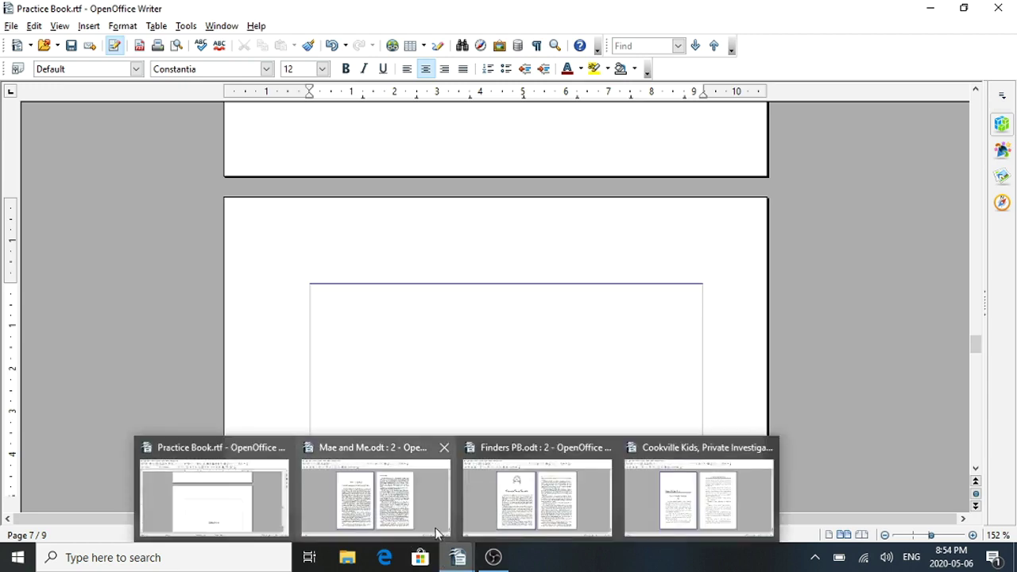
mouse_move(422, 511)
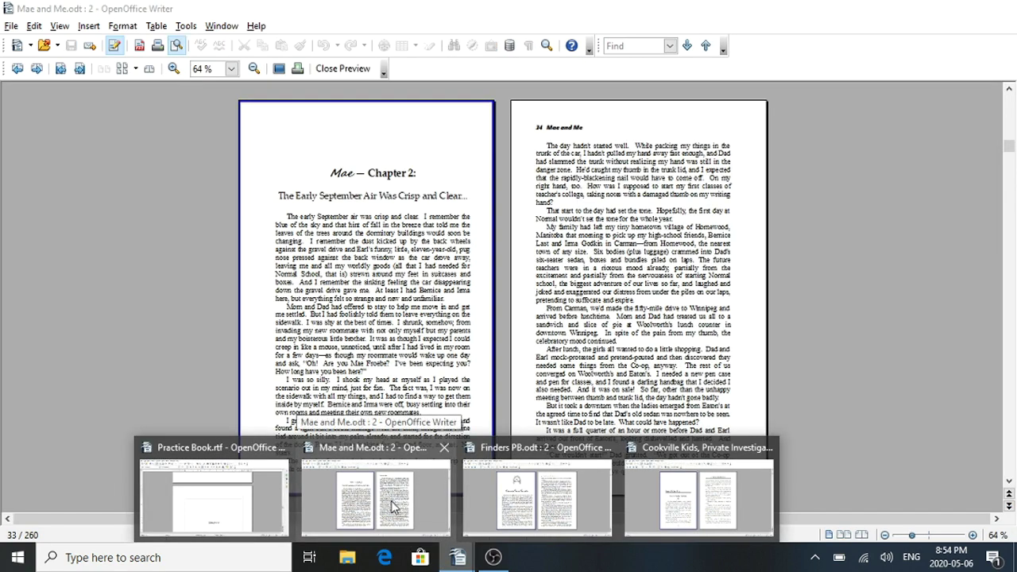
click(391, 505)
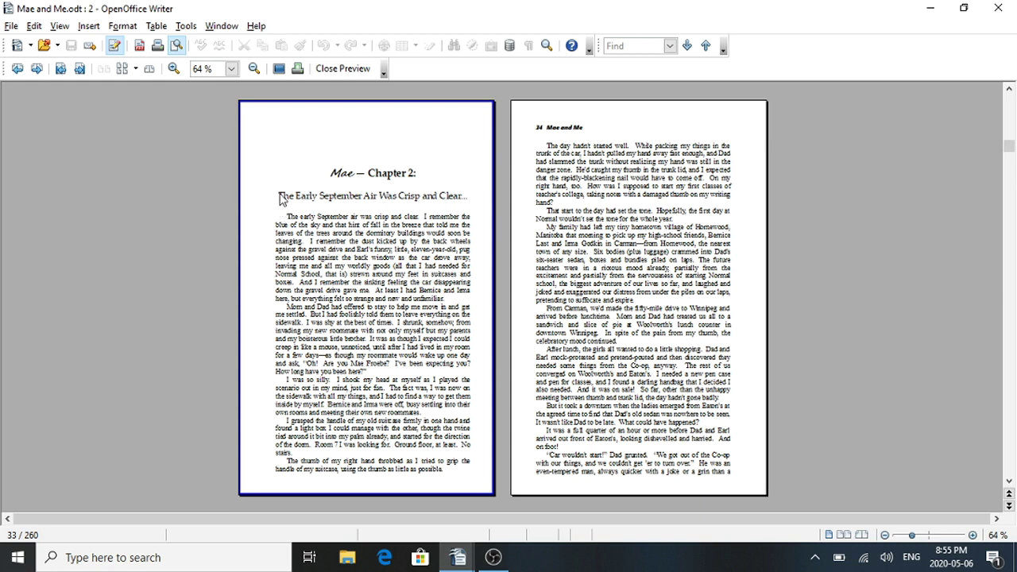
click(592, 225)
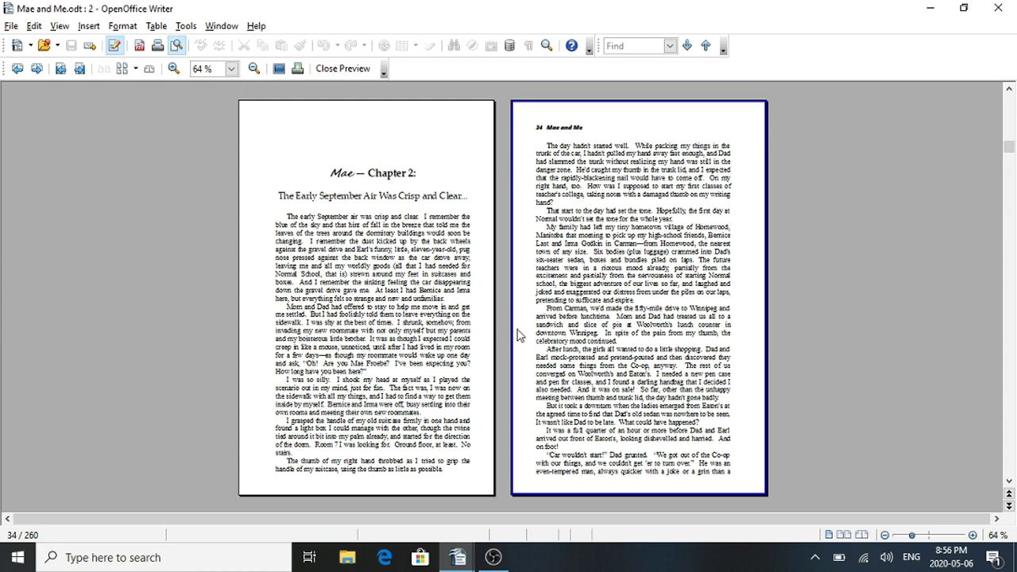
Scroll the Mae and Me preview to pages 35–36, then switch to the Cookville Kids book
scroll(517, 334, down, 1)
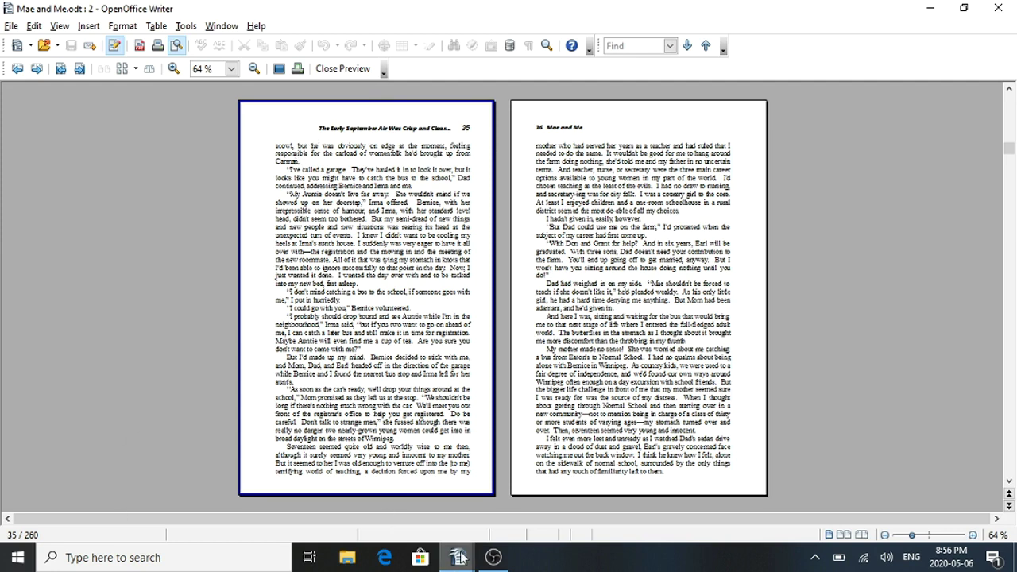
mouse_move(460, 559)
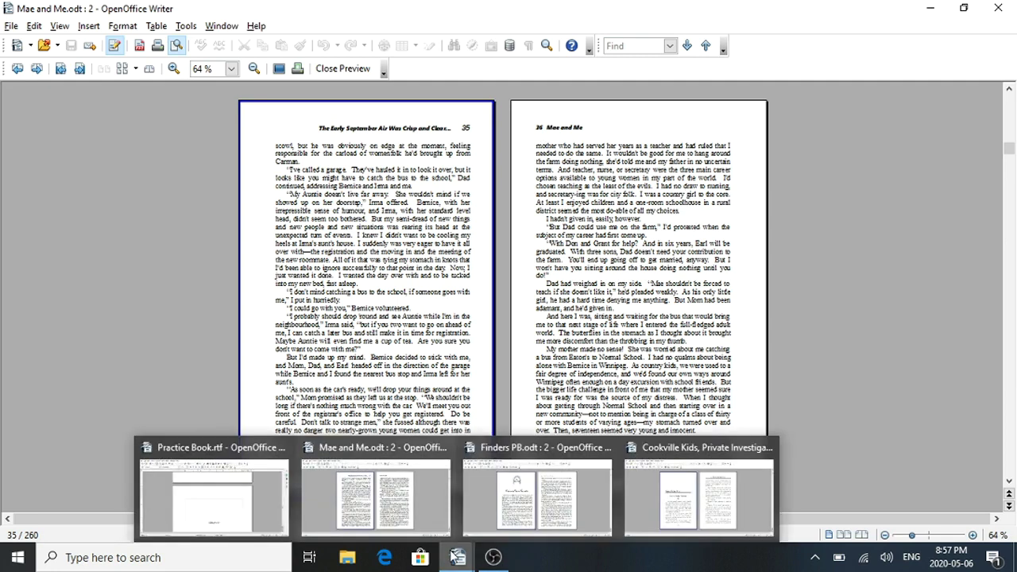
click(676, 500)
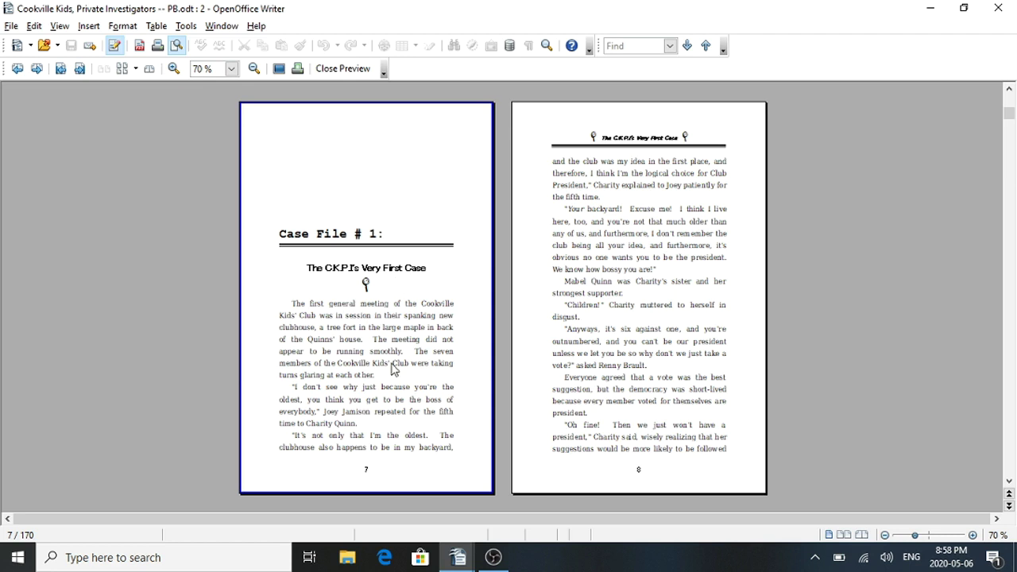
Scroll the Cookville Kids preview to pages 9–10, then minimize its window
scroll(578, 467, down, 2)
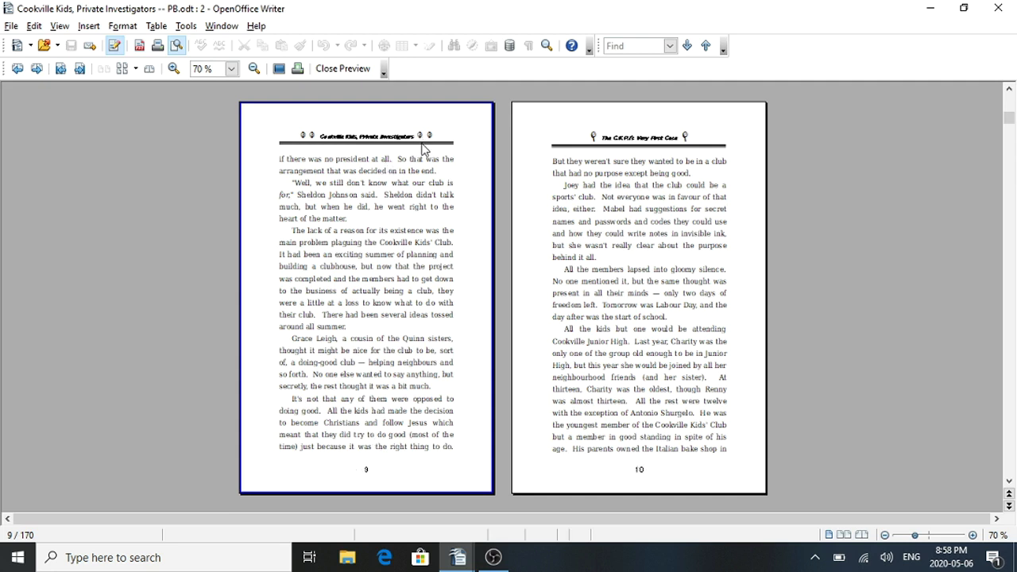
click(932, 12)
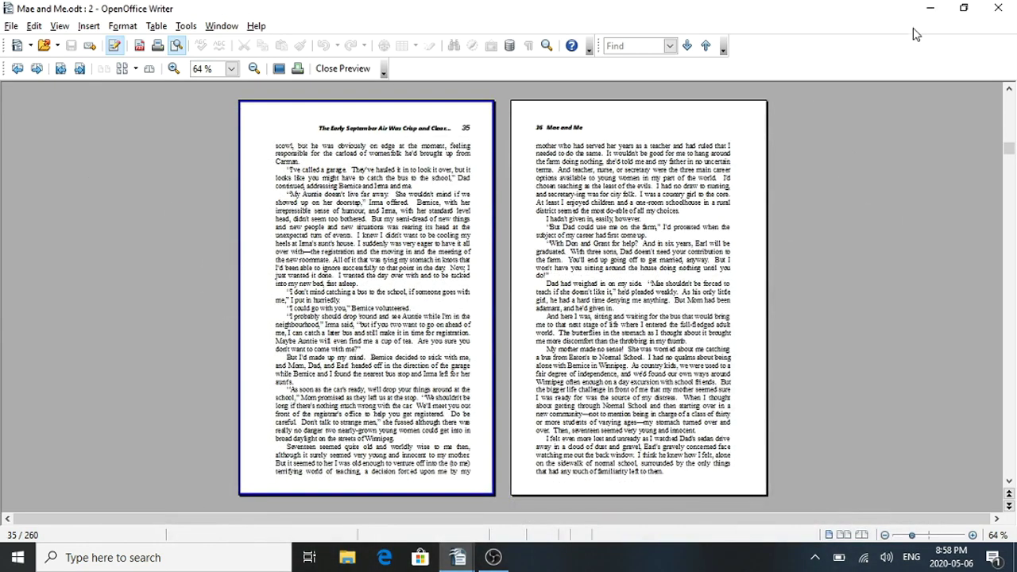
Minimize Mae and Me and bring Finders PB forward, previewing the page 9 opener beside page 10
click(932, 9)
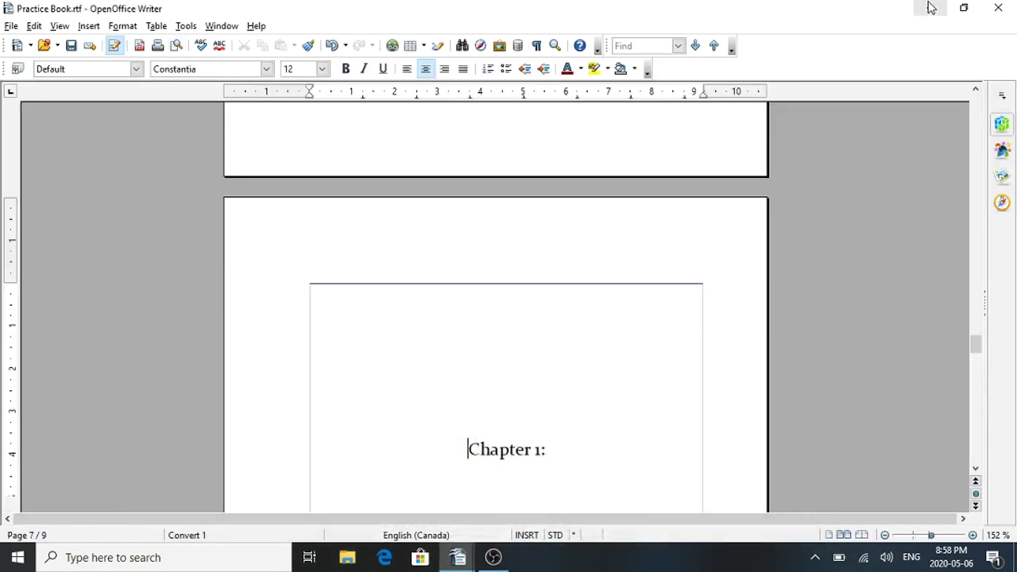
click(467, 559)
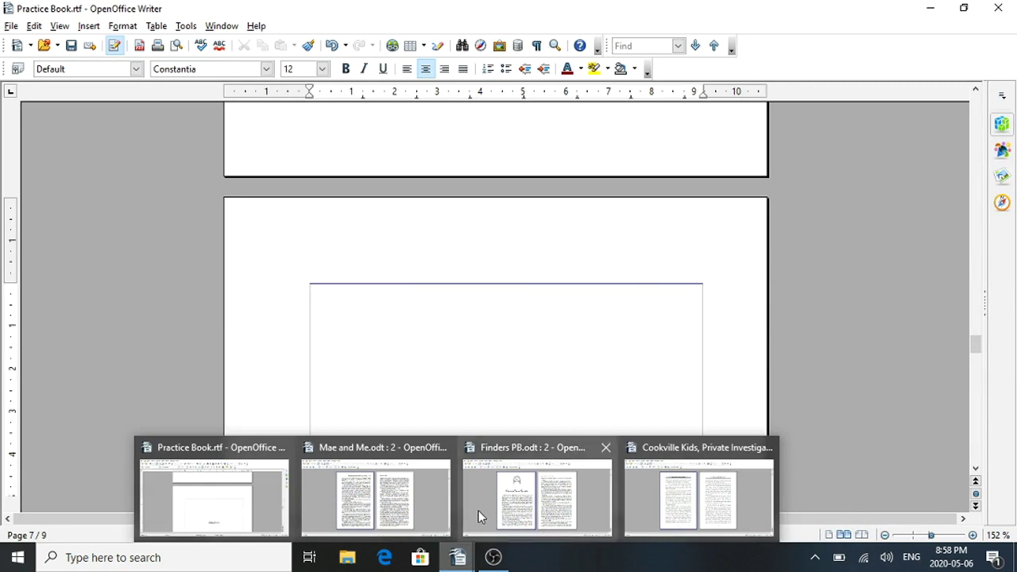
click(489, 507)
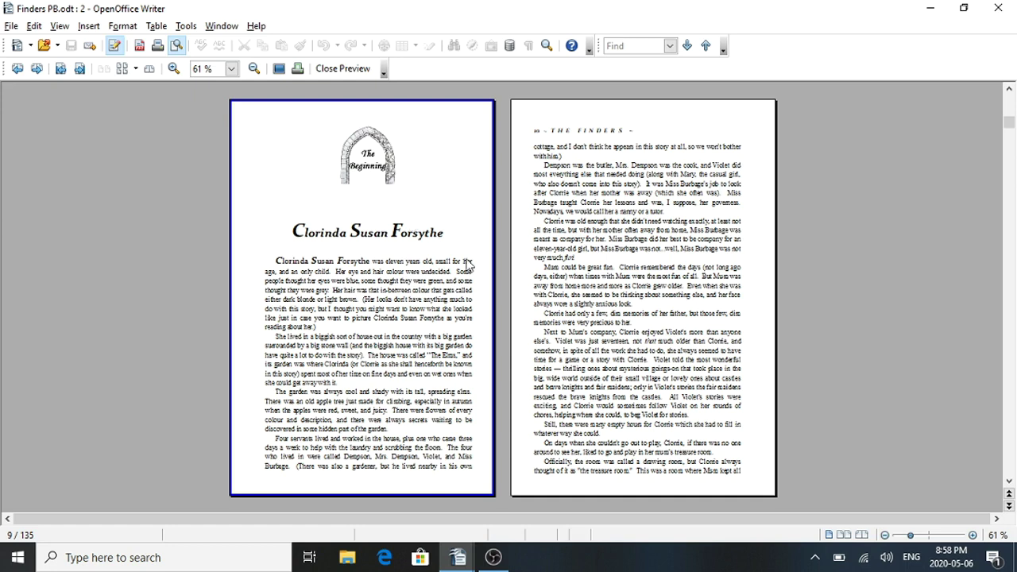
click(658, 304)
scroll(658, 305, down, 1)
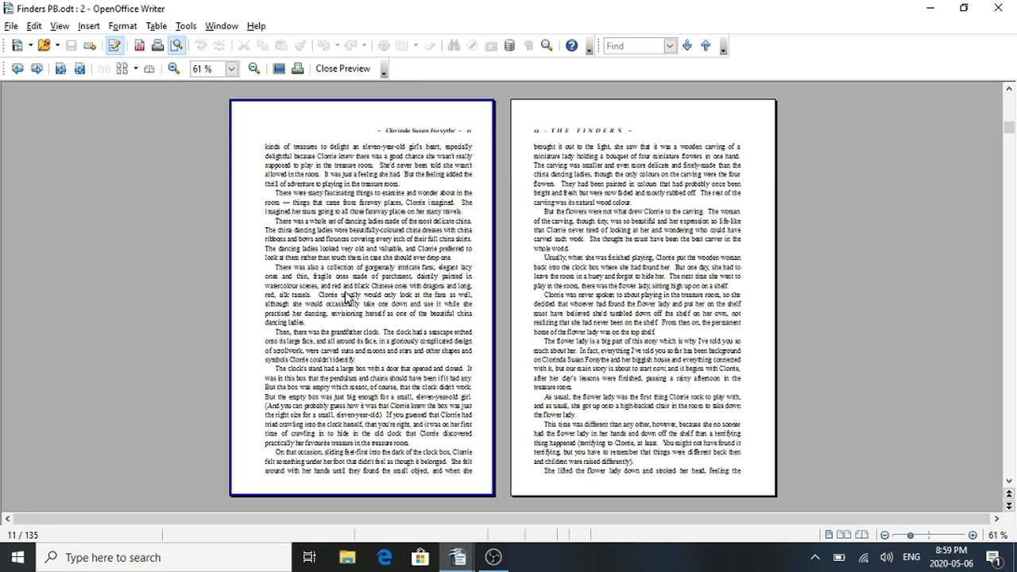
scroll(347, 297, up, 1)
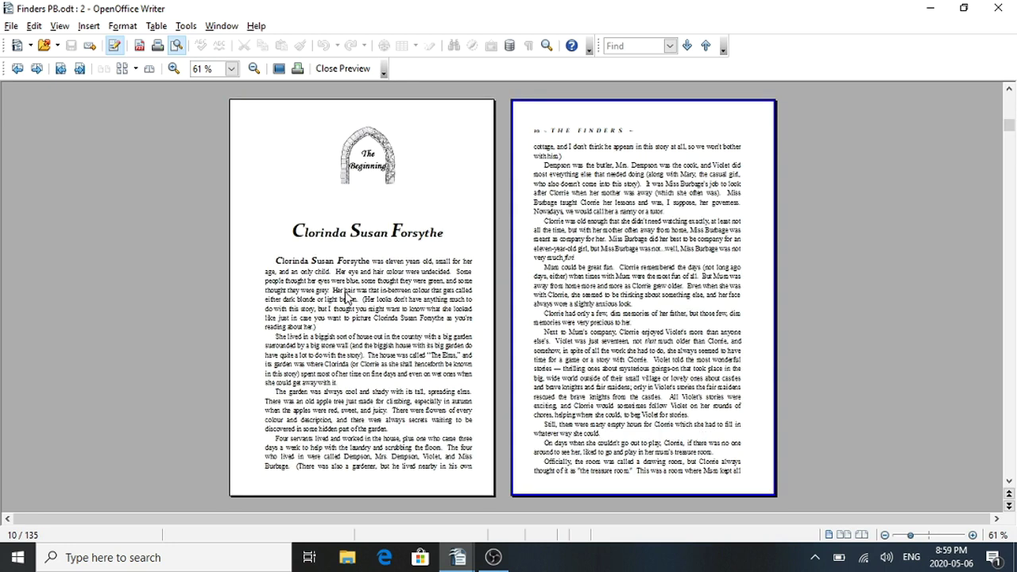
scroll(348, 296, up, 1)
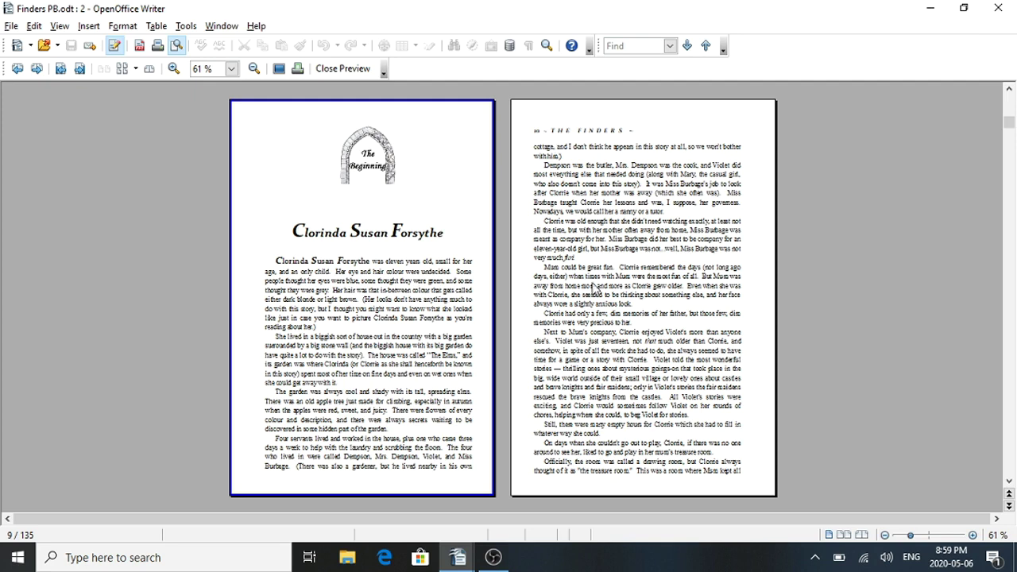
Minimize Finders PB and place the cursor before 'Chapter 1:' on page 7 of Practice Book
click(929, 8)
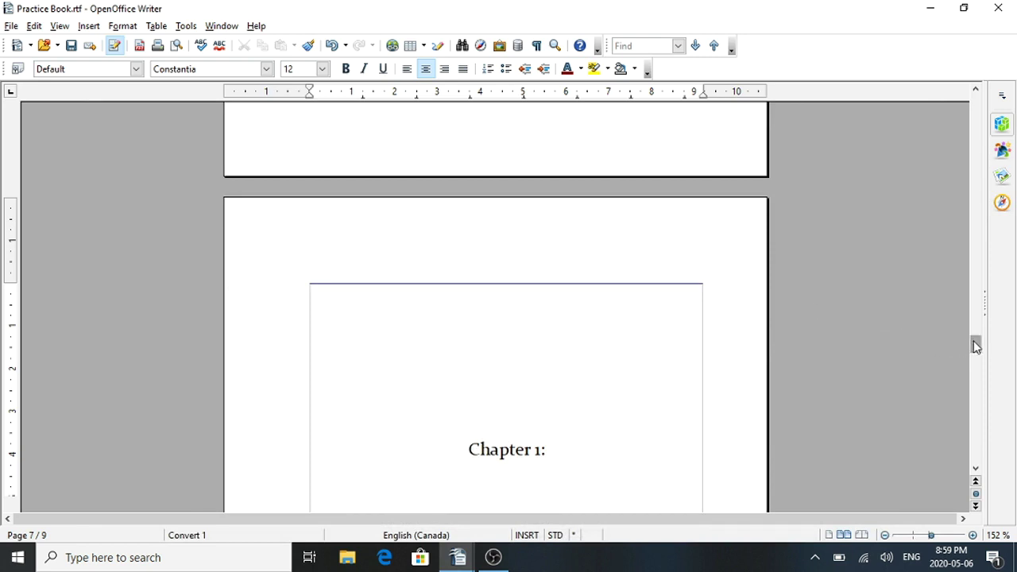
drag(976, 345, 960, 192)
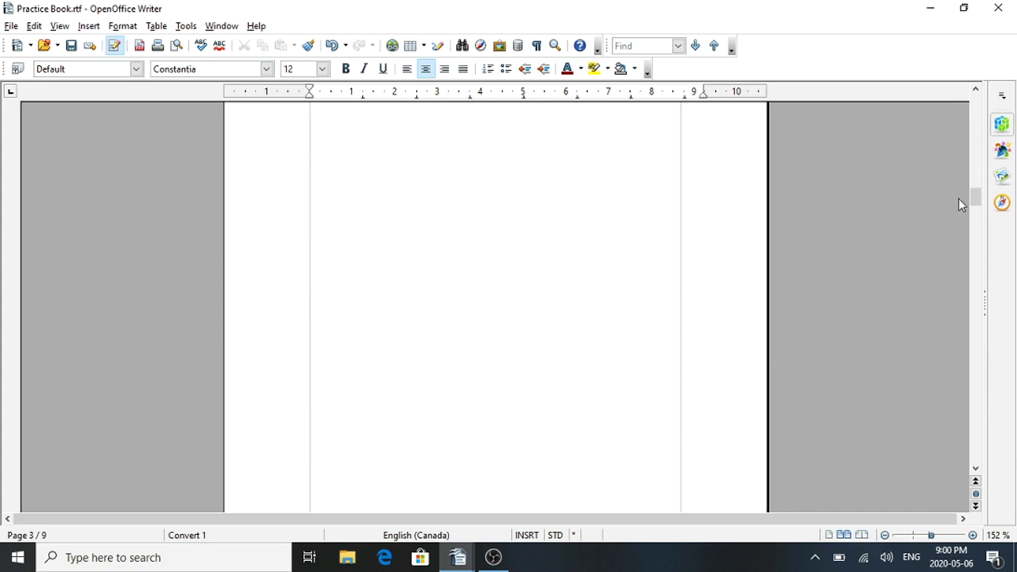
scroll(645, 239, up, 3)
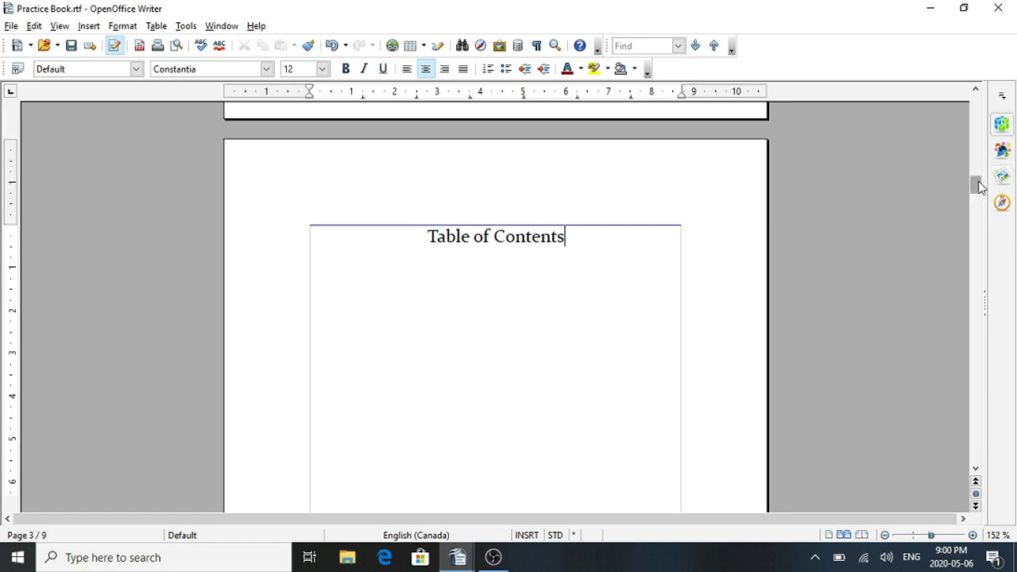
drag(977, 184, 976, 206)
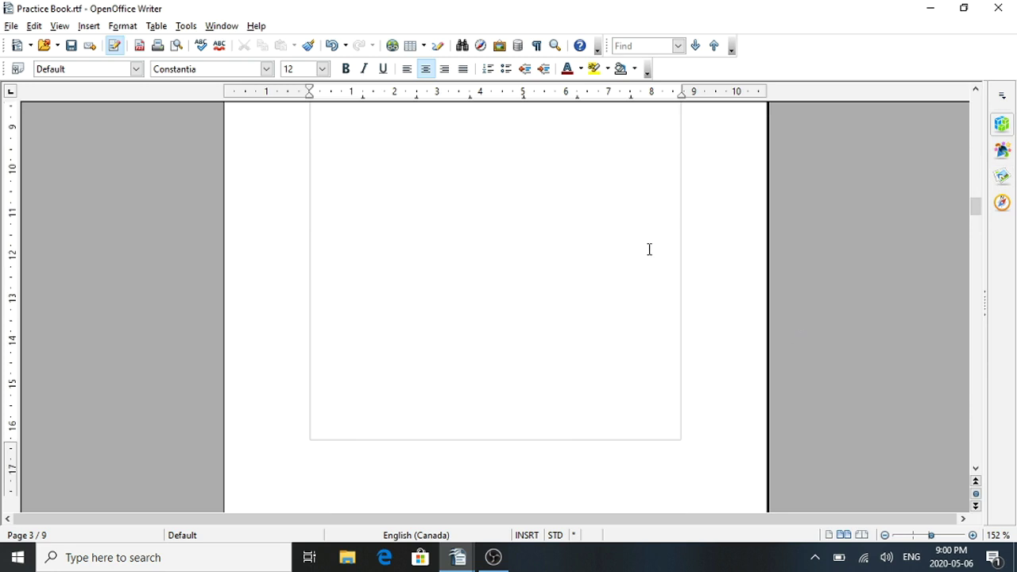
drag(978, 206, 976, 240)
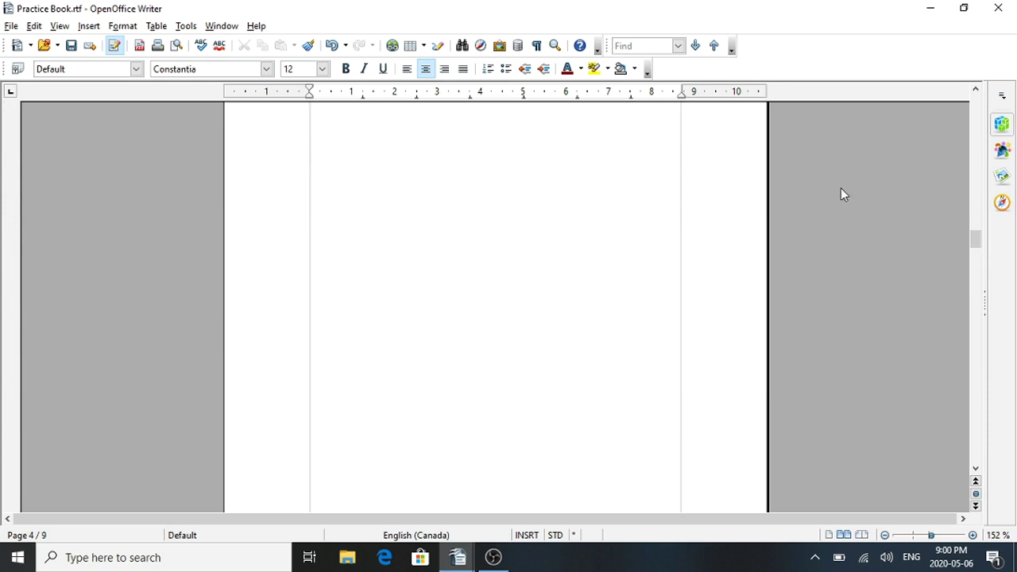
drag(977, 236, 979, 354)
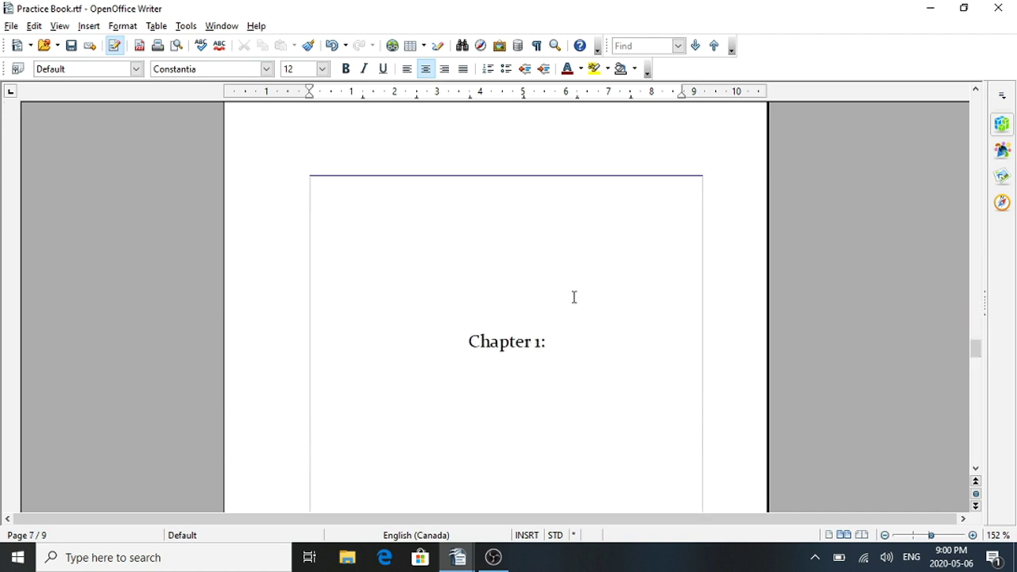
click(467, 334)
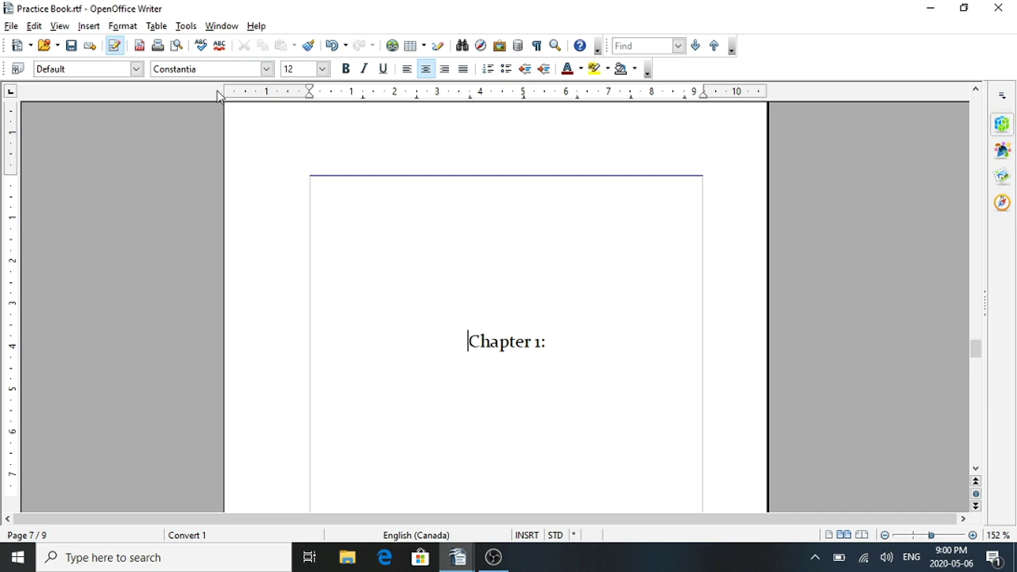
Open Styles and Formatting from the Format menu and switch it to page styles
click(123, 27)
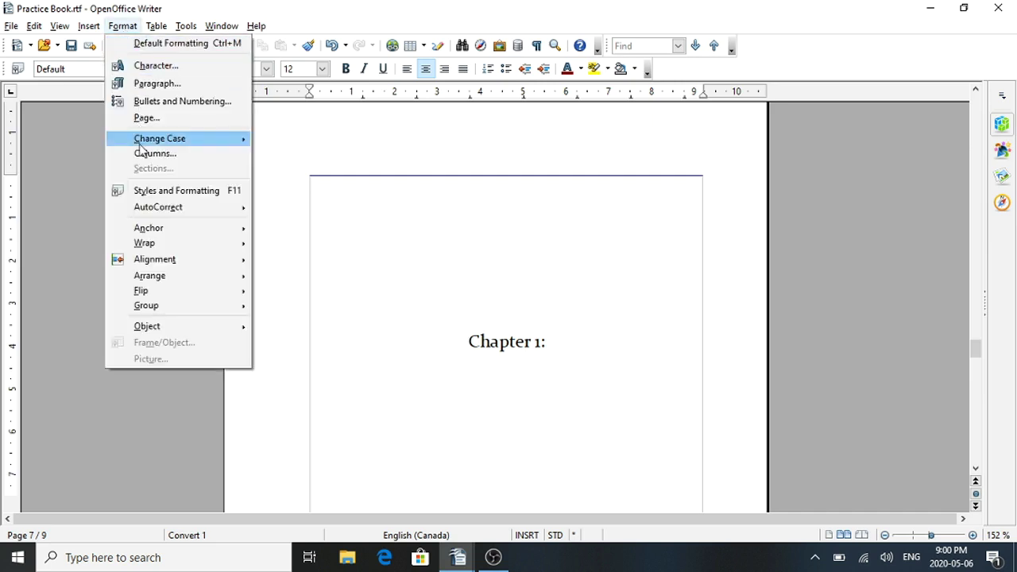
click(161, 192)
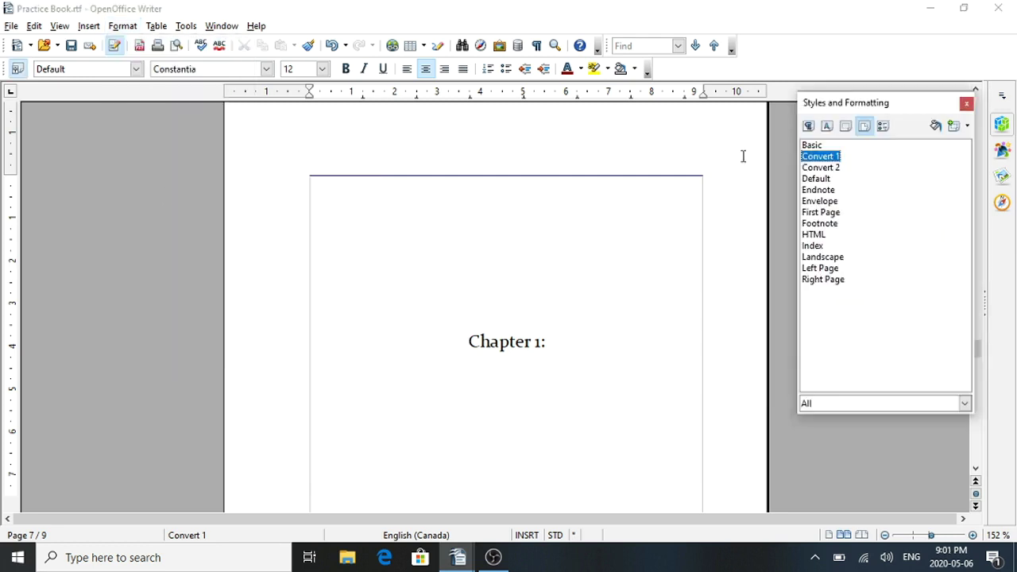
click(806, 127)
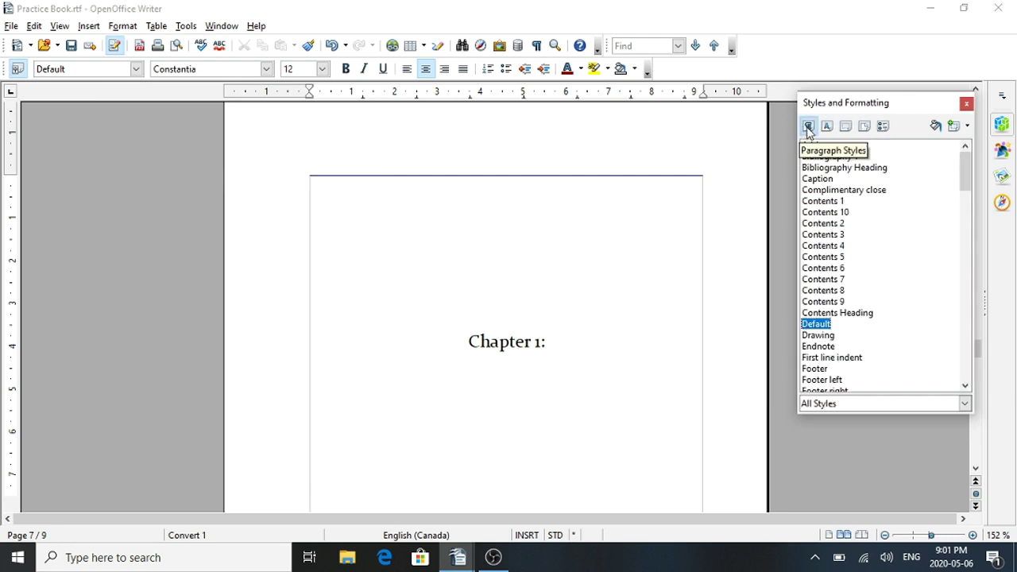
click(864, 127)
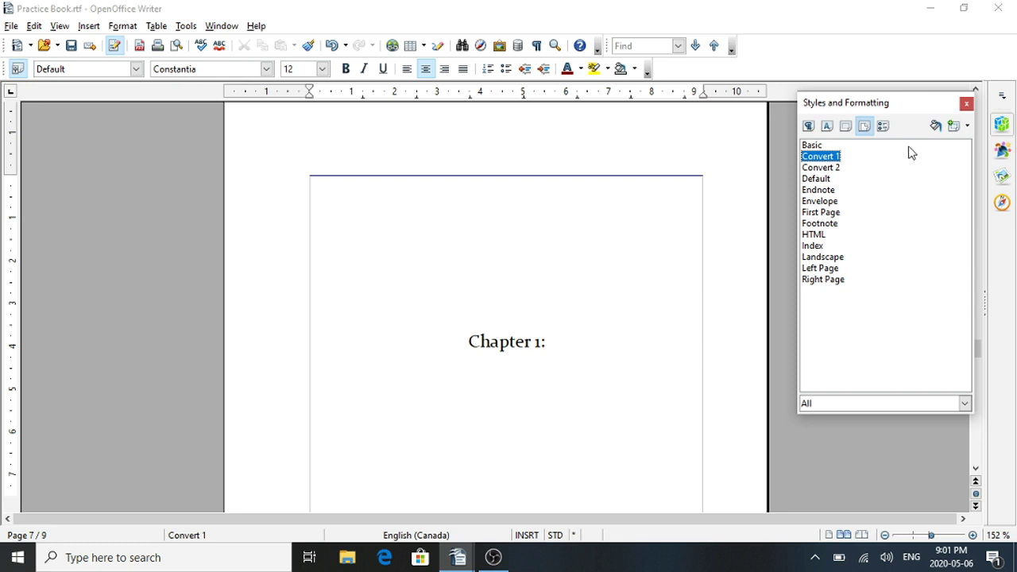
click(965, 130)
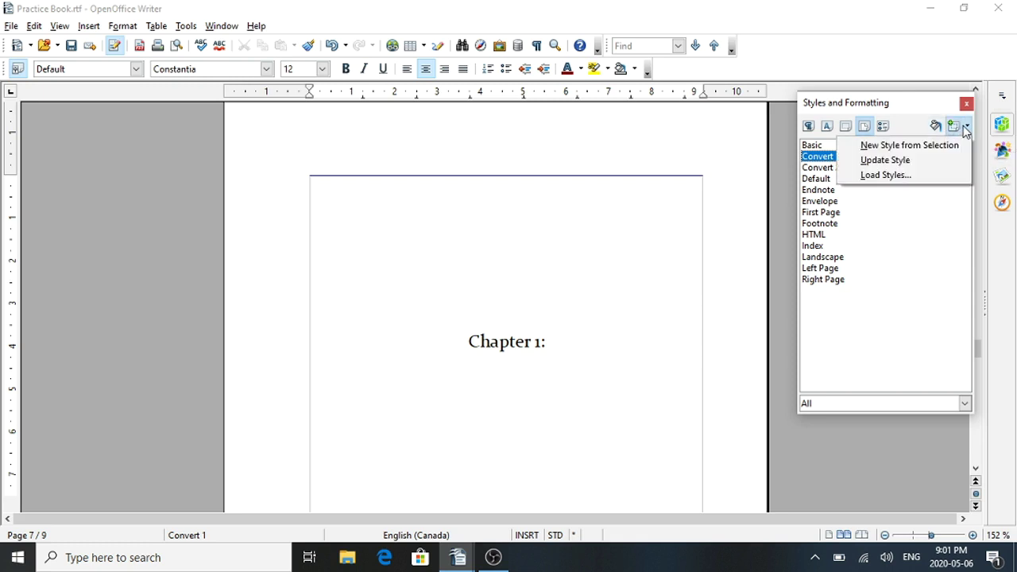
Create a new page style from selection named 'Chapter Opener' and select it
click(940, 146)
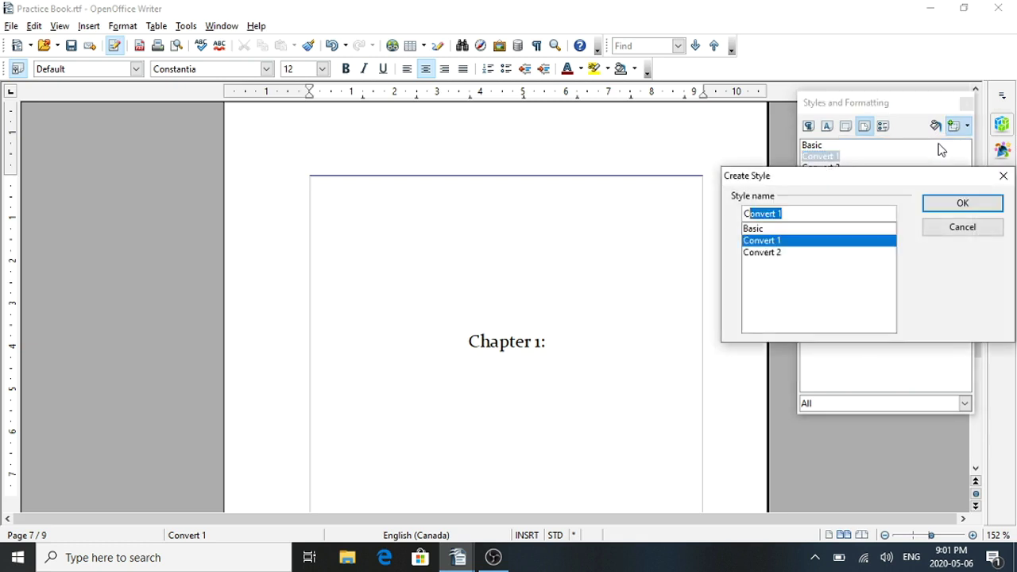
text(Chapter Opener)
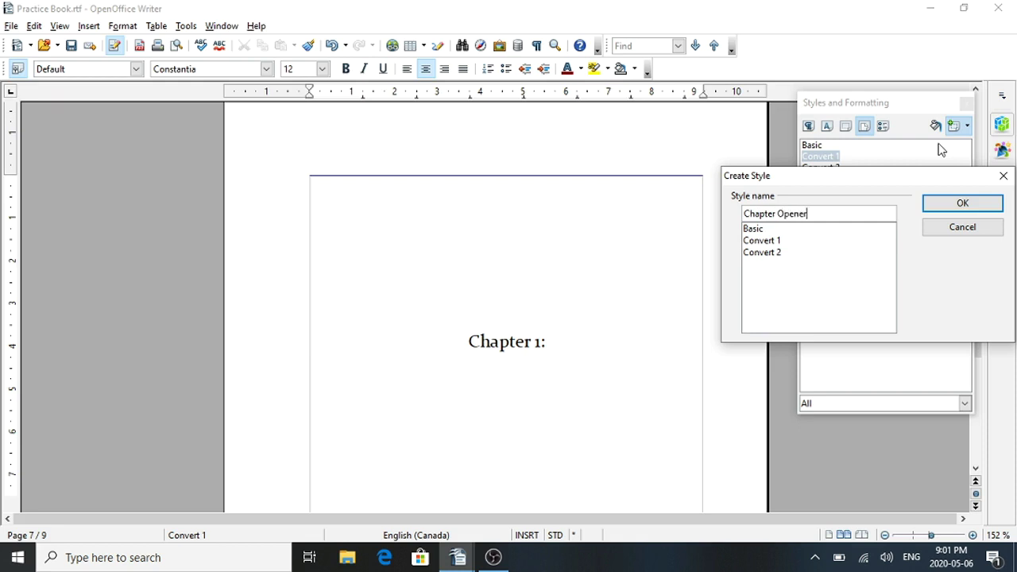
click(944, 203)
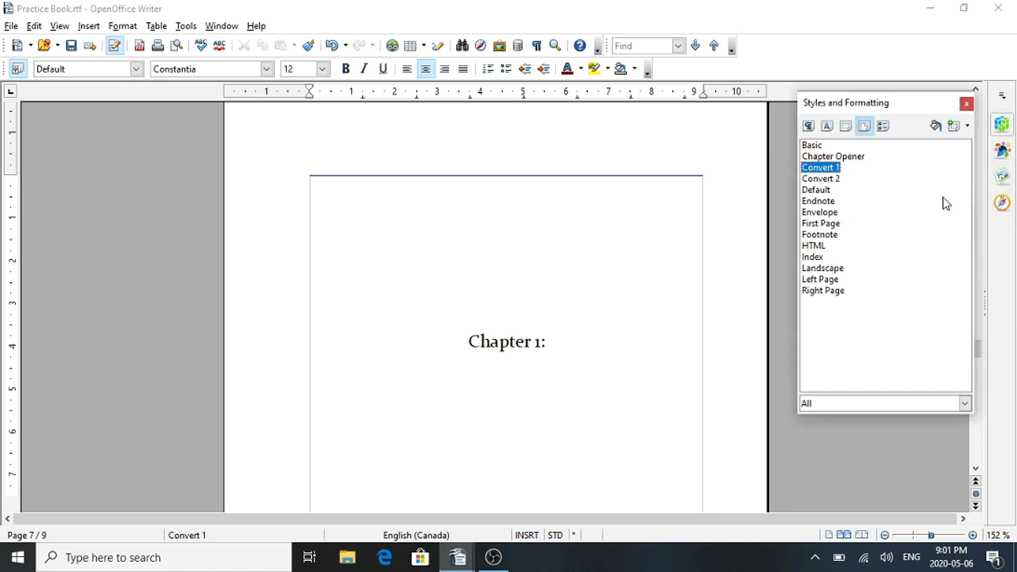
click(834, 159)
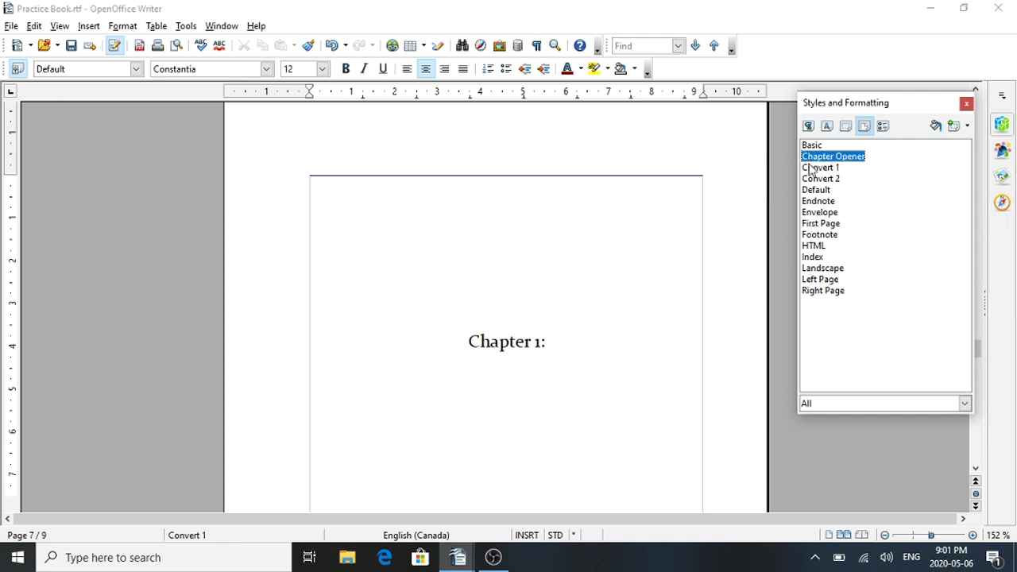
Apply the Chapter Opener page style to the Chapter 1 page and close the styles window
click(521, 265)
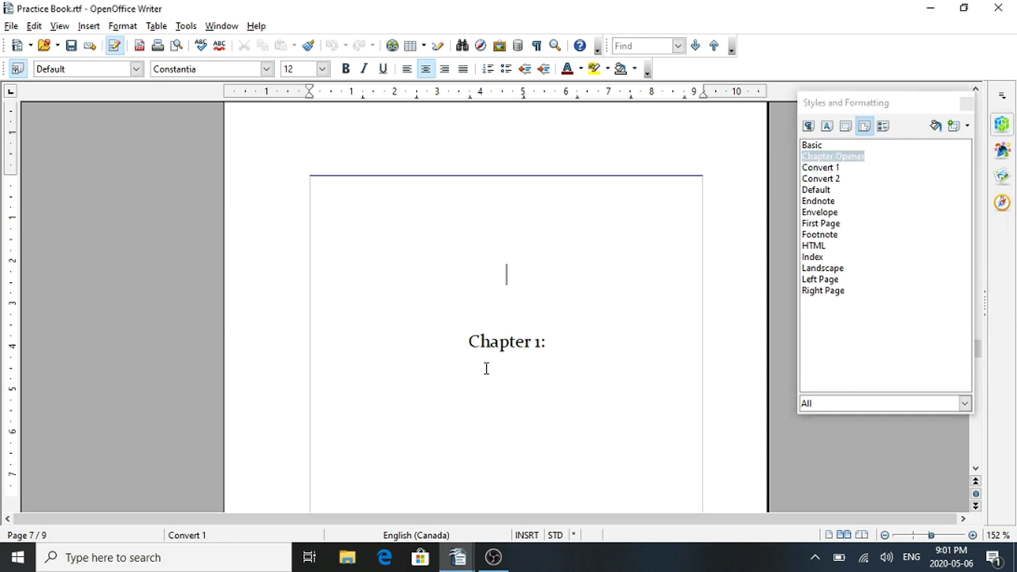
double_click(853, 159)
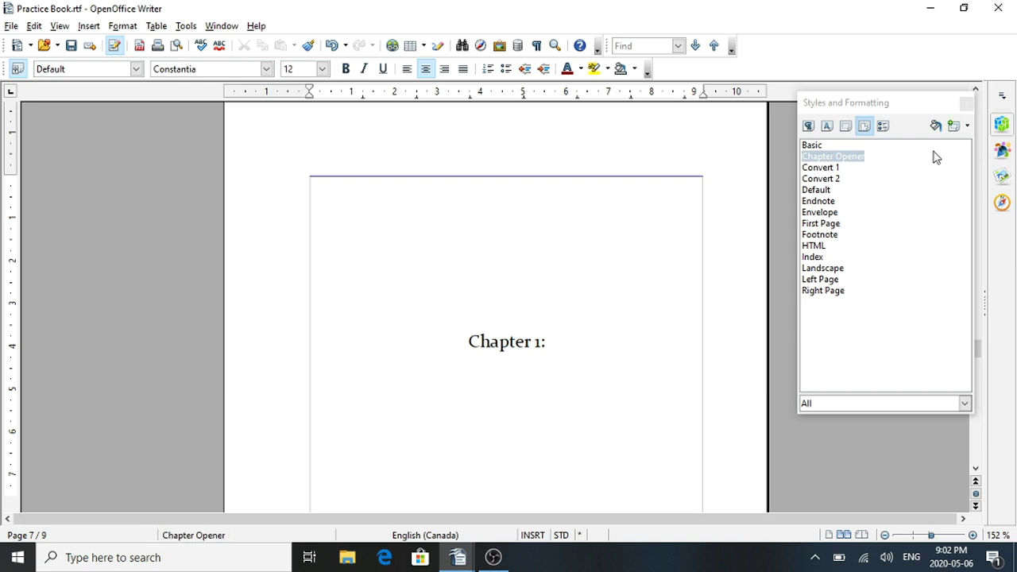
click(967, 103)
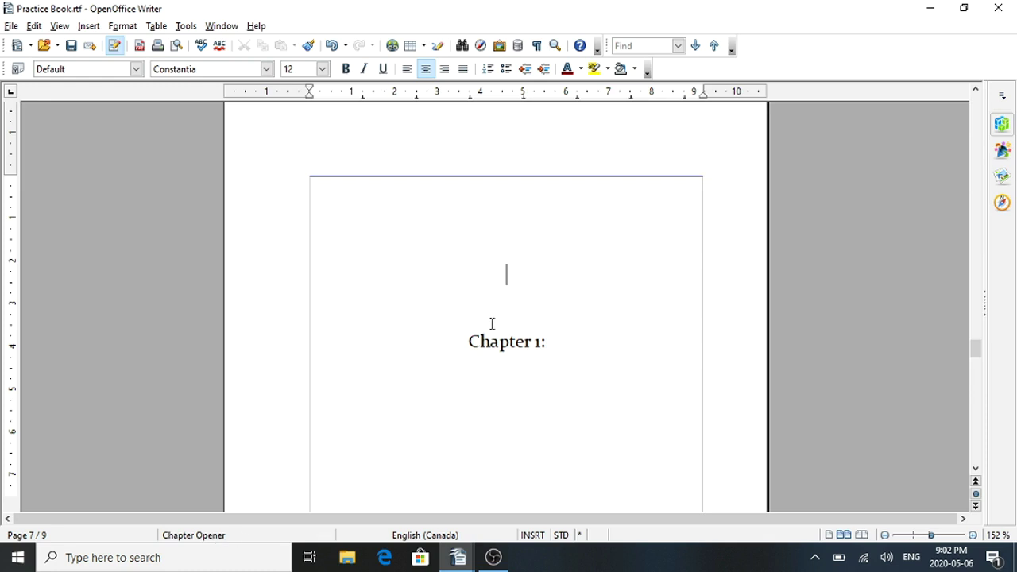
click(124, 27)
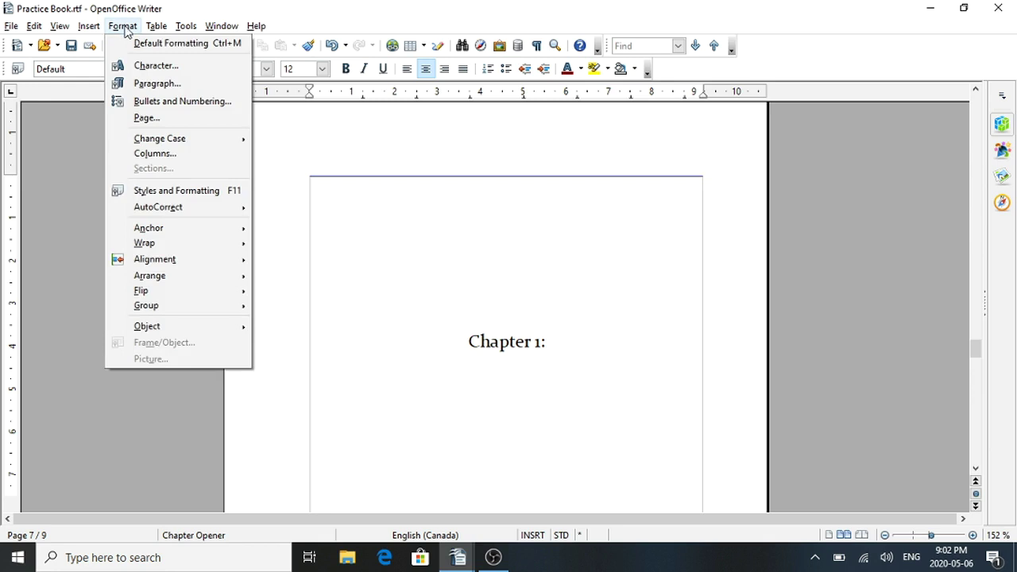
Review Chapter Opener's 12.70 × 20.32 cm page size and margins on the Page tab
click(153, 118)
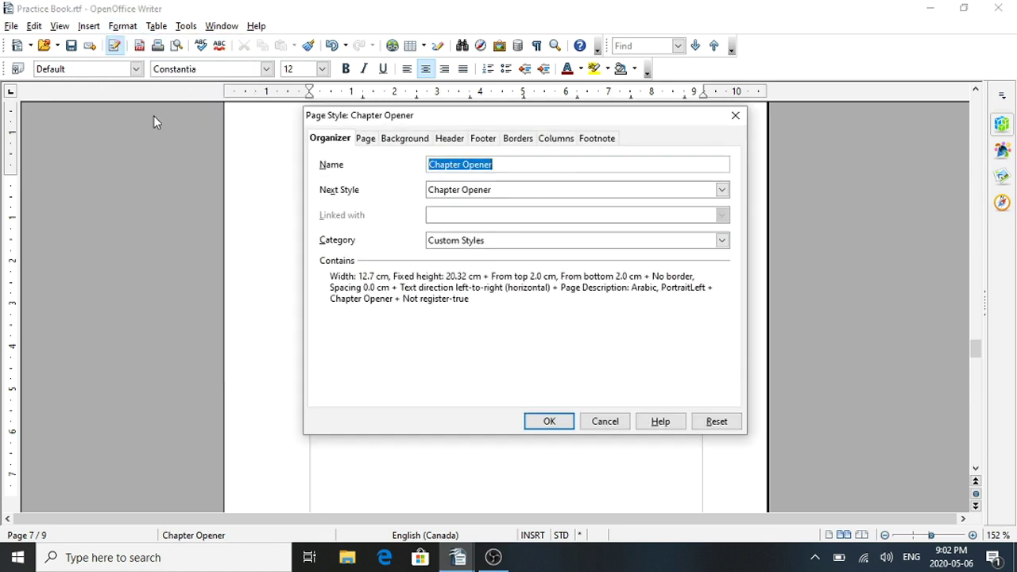
click(368, 140)
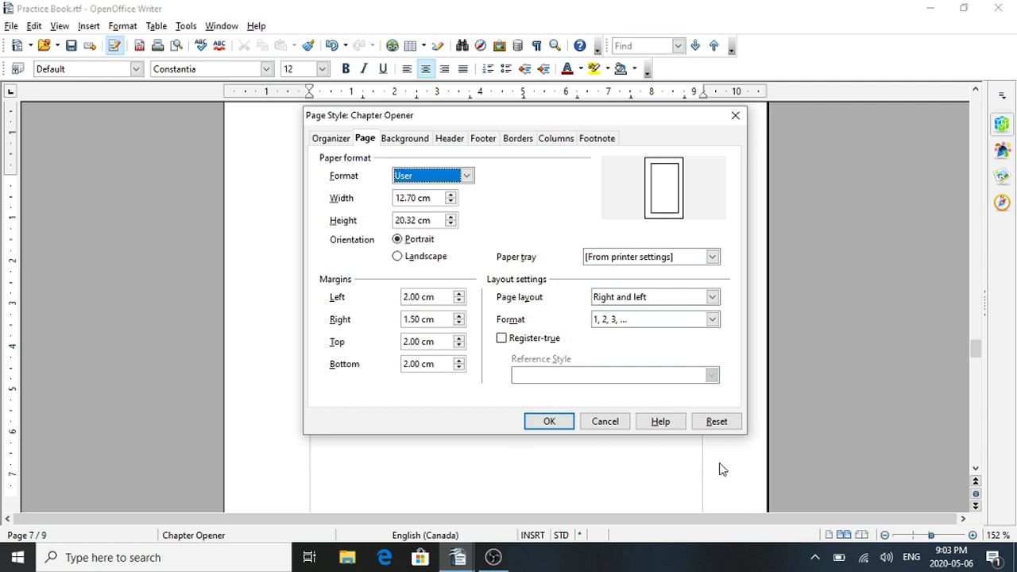
Set Left Page as the Chapter Opener style's next style in the Organizer
click(545, 423)
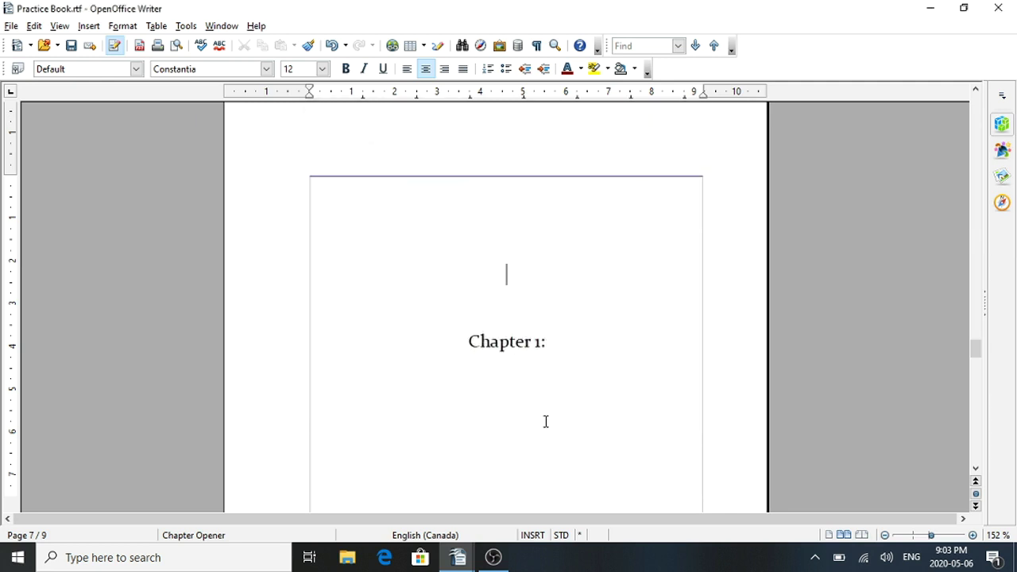
click(122, 27)
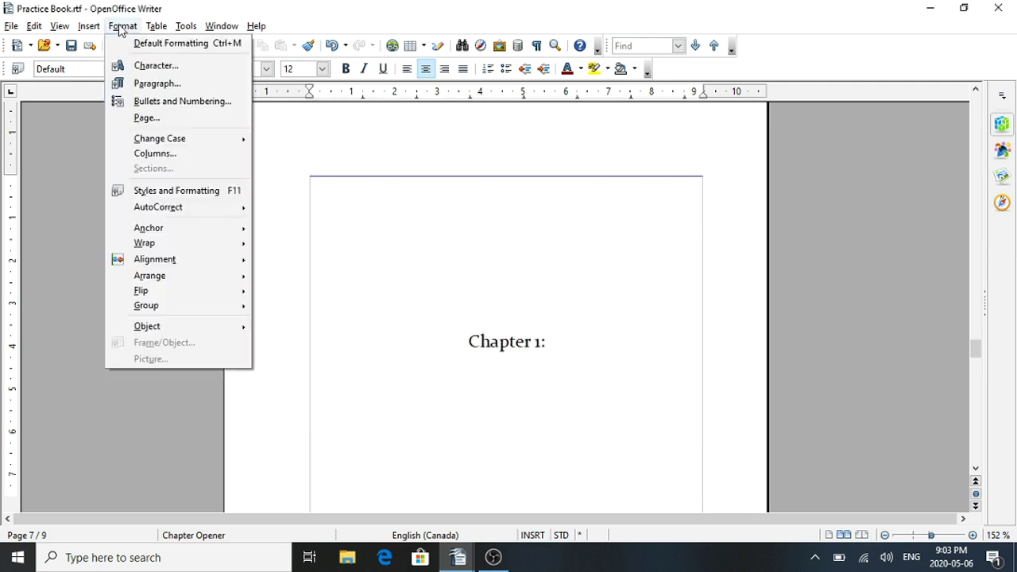
click(153, 120)
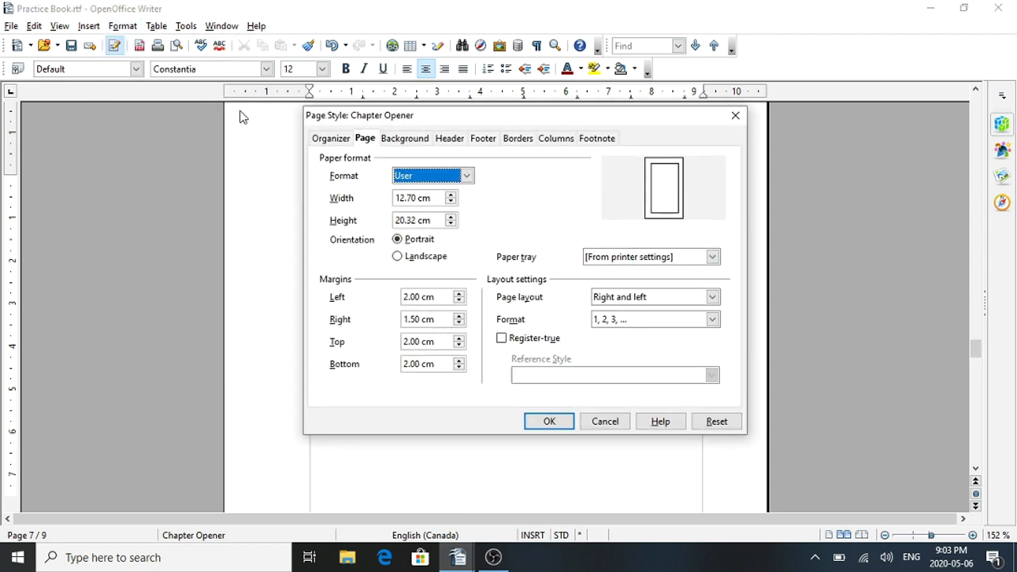
click(330, 139)
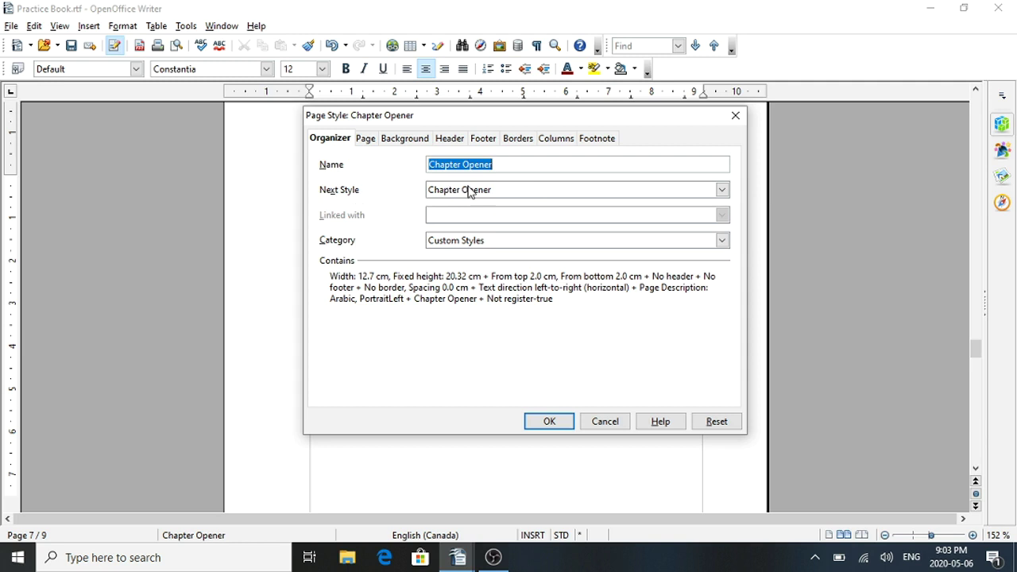
click(722, 190)
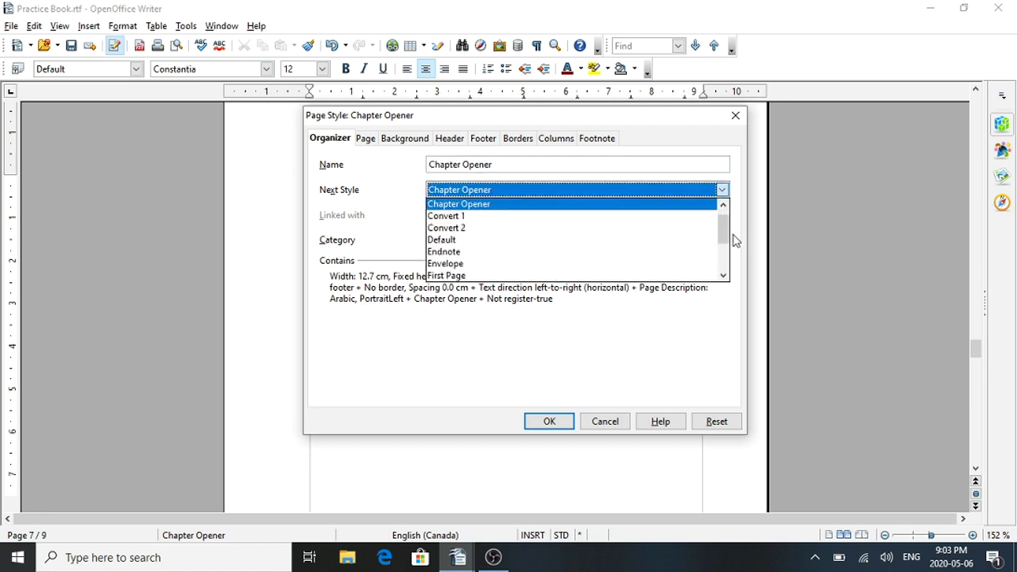
drag(724, 230, 724, 254)
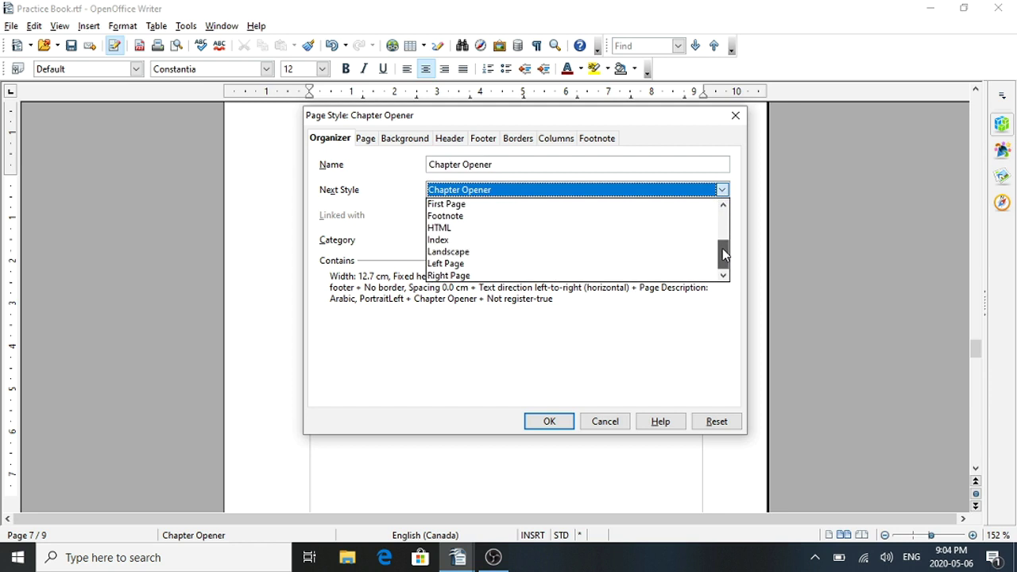
click(533, 264)
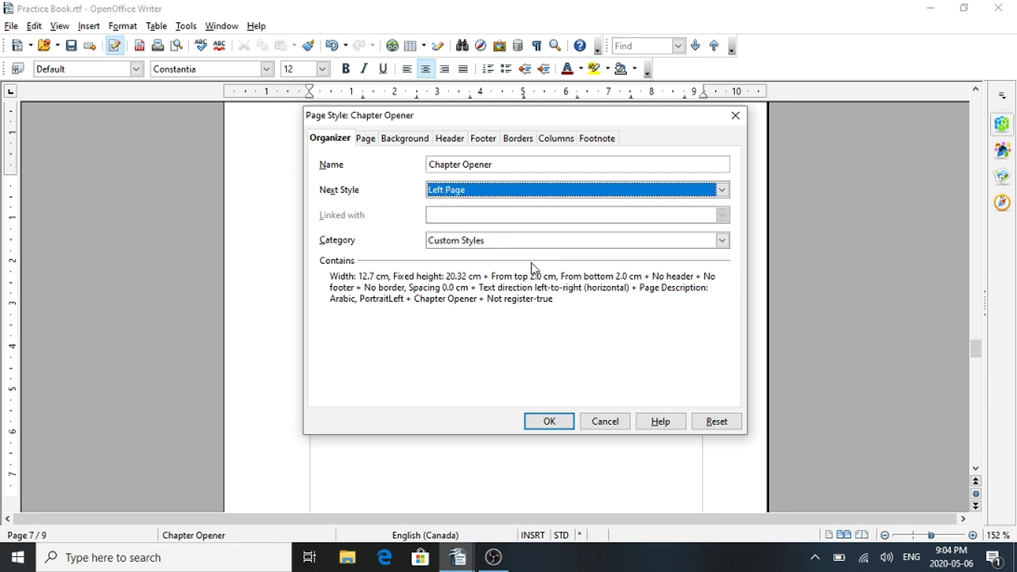
click(549, 423)
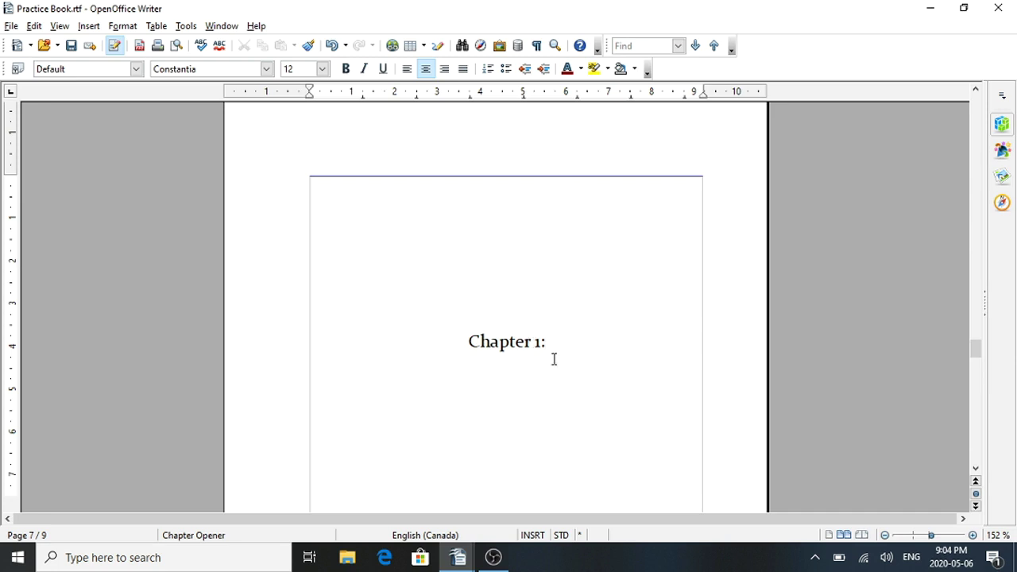
key(Return)
key(Return)
key(Return)
key(Return)
key(Return)
key(Return)
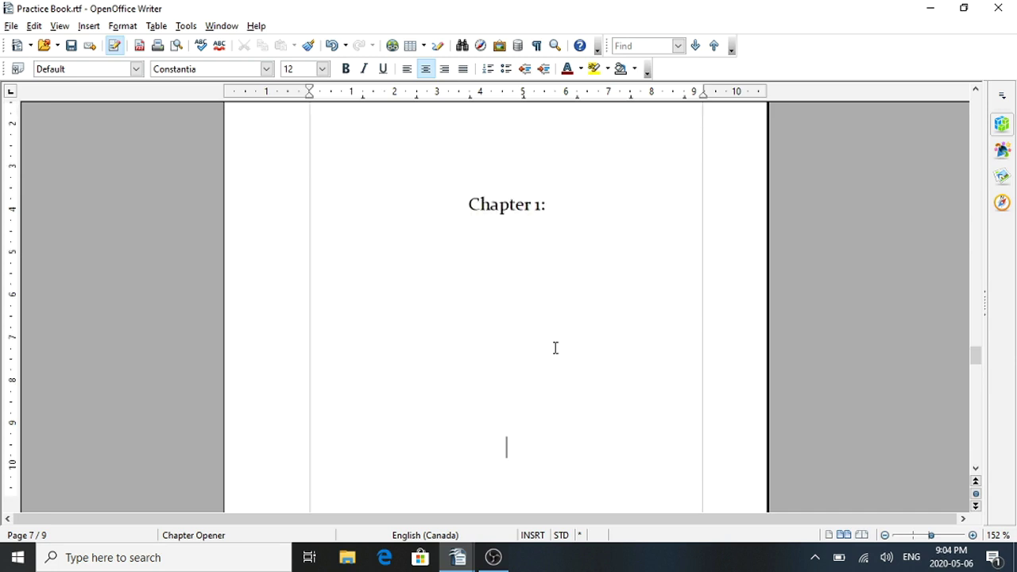
key(Return)
key(Return)
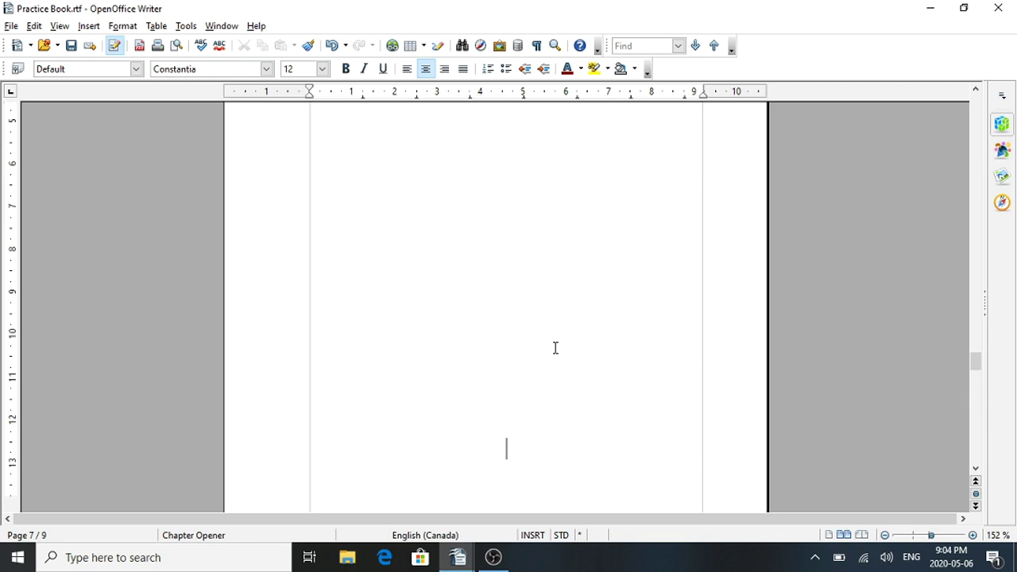
key(Return)
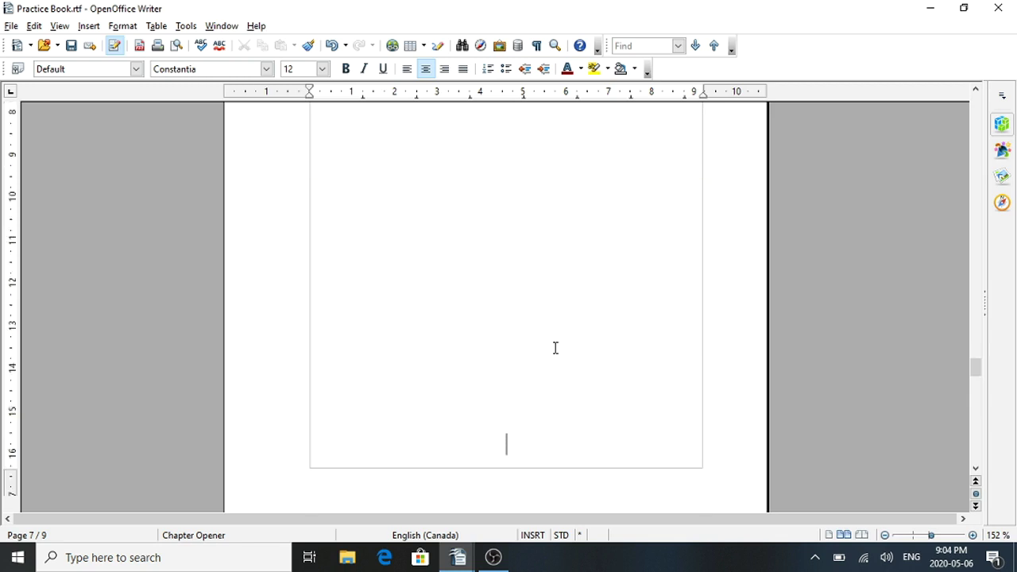
key(Return)
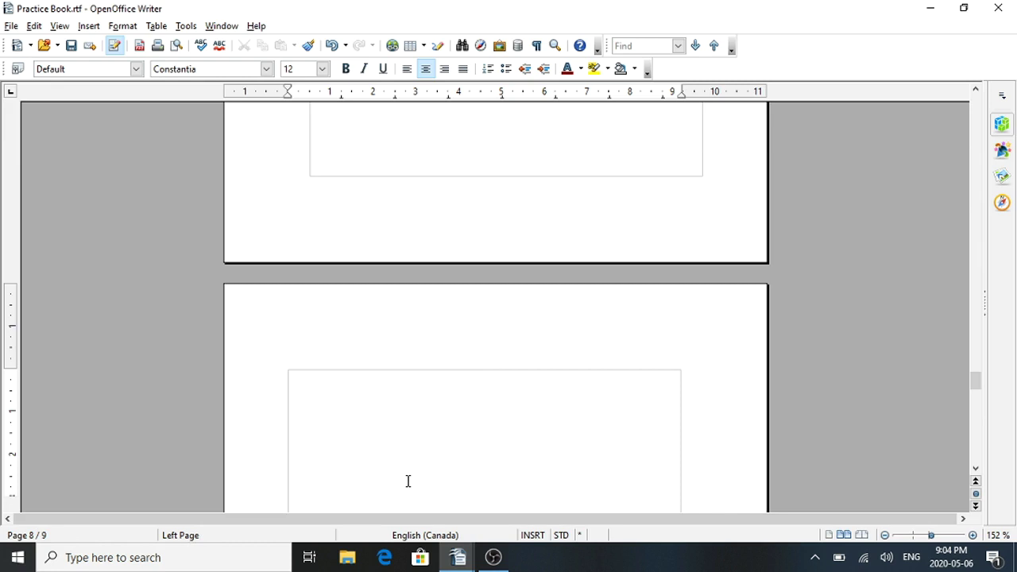
click(498, 137)
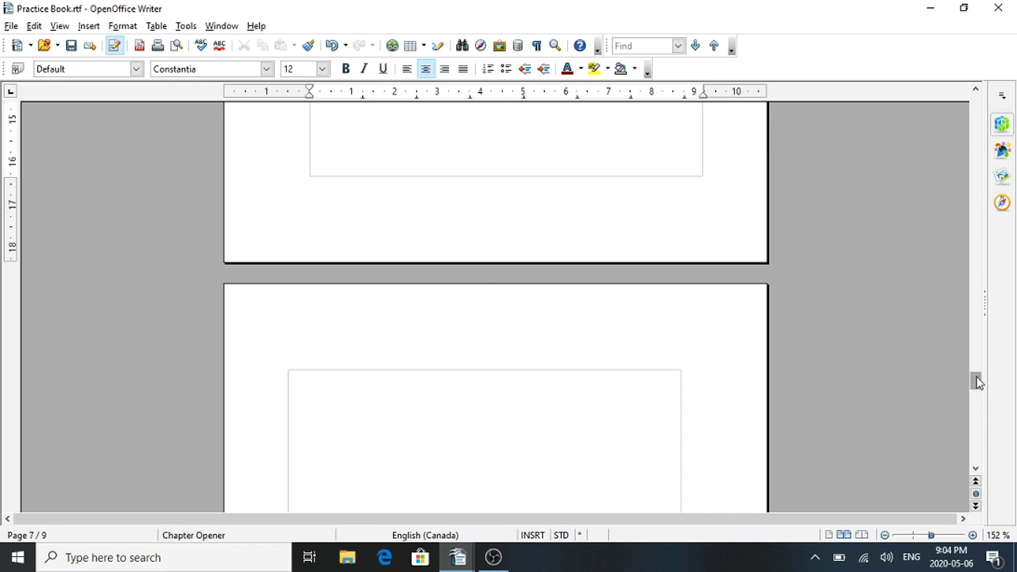
mouse_move(977, 383)
mouse_down()
mouse_move(974, 371)
mouse_move(973, 387)
mouse_up()
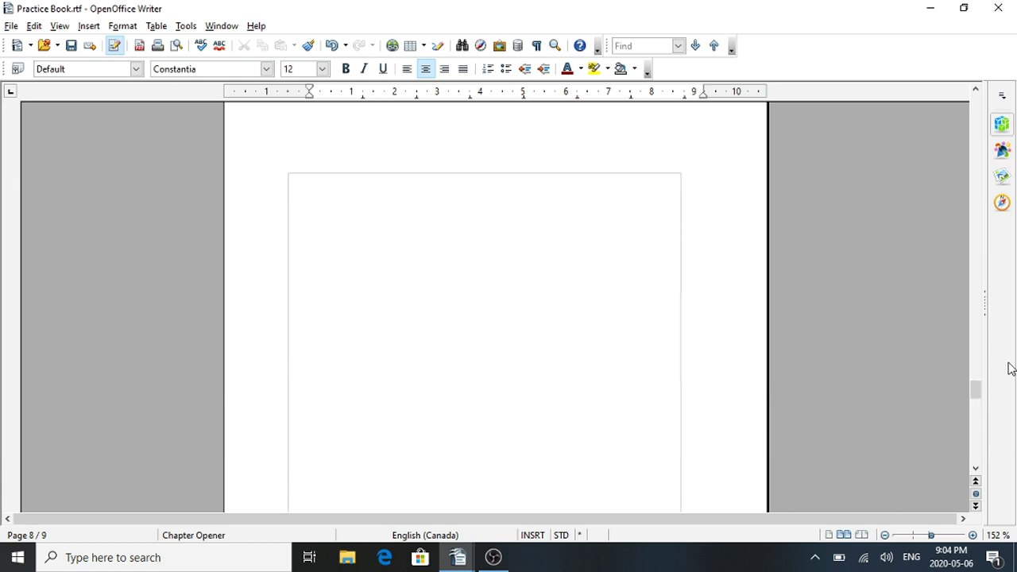
drag(980, 390, 966, 359)
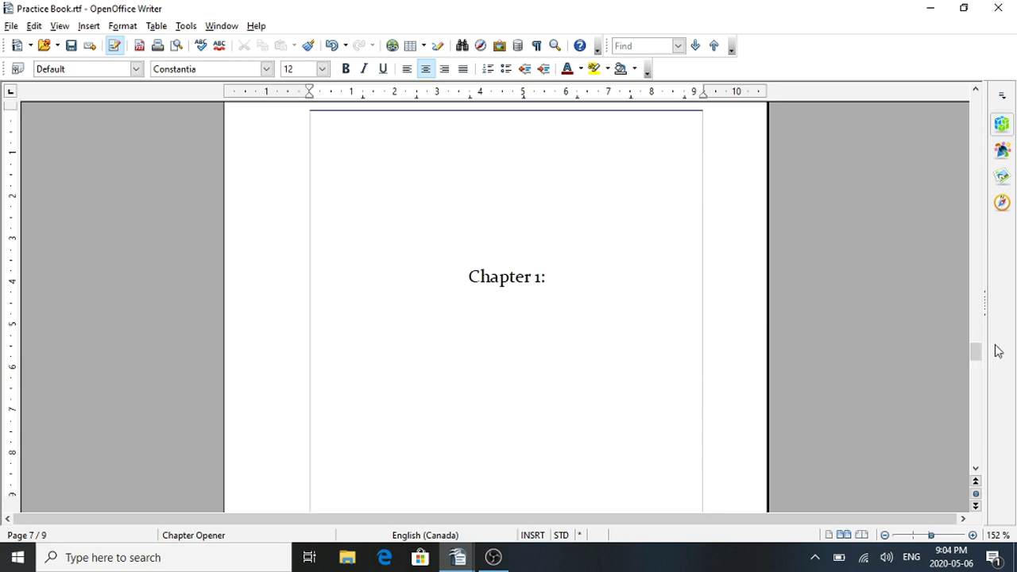
mouse_move(978, 352)
mouse_down()
mouse_move(975, 322)
mouse_move(976, 355)
mouse_up()
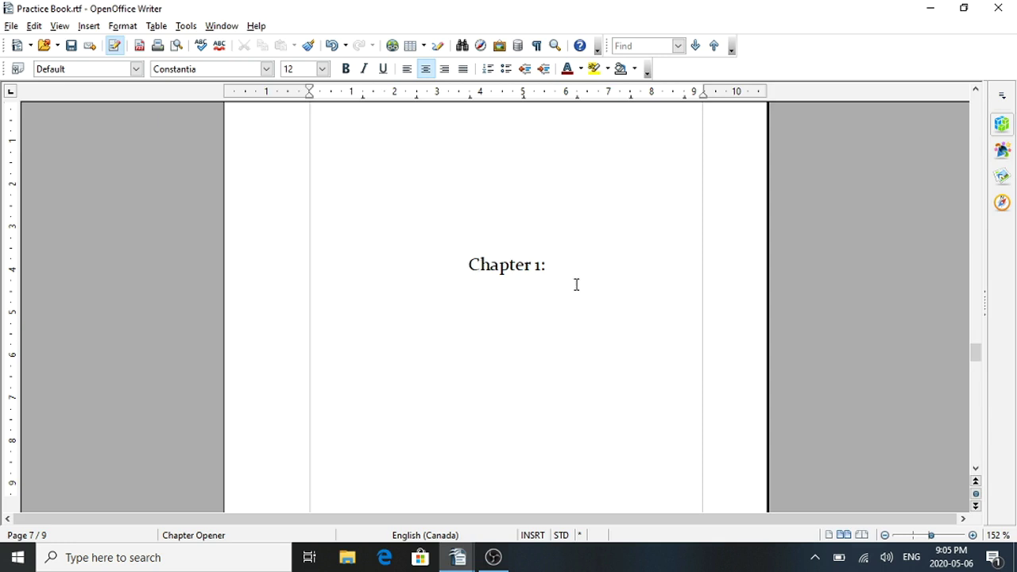
click(89, 26)
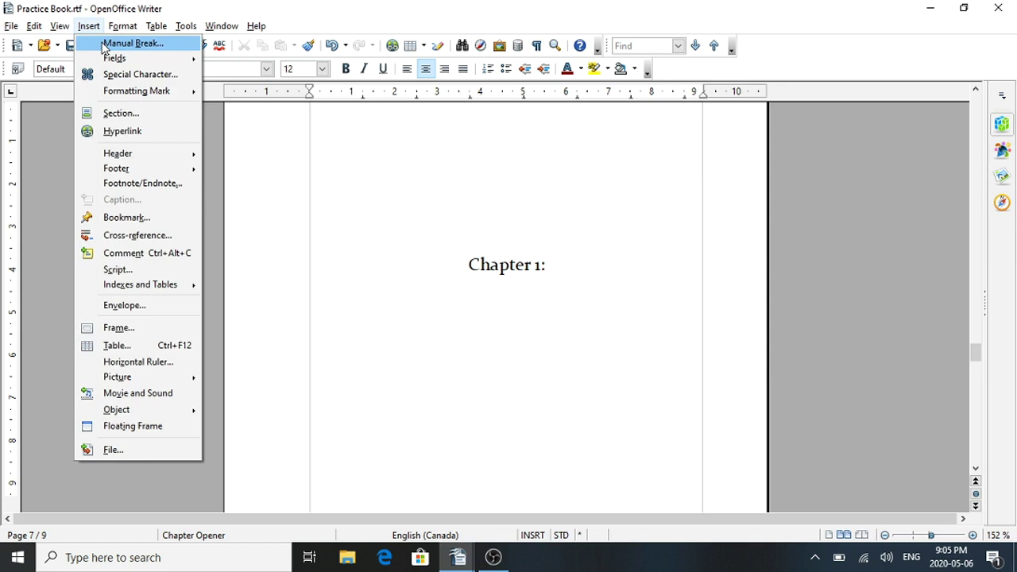
click(104, 44)
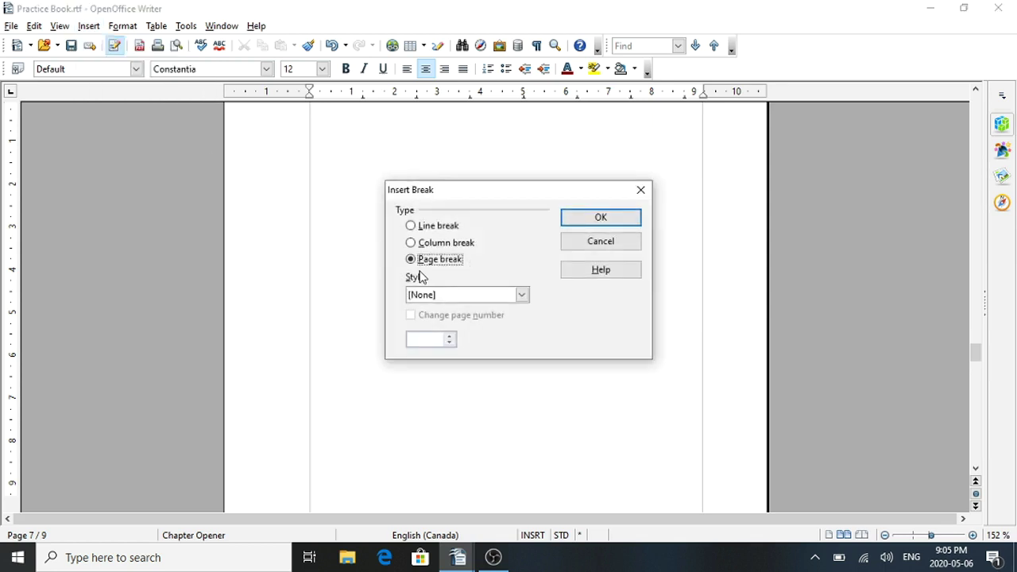
click(521, 295)
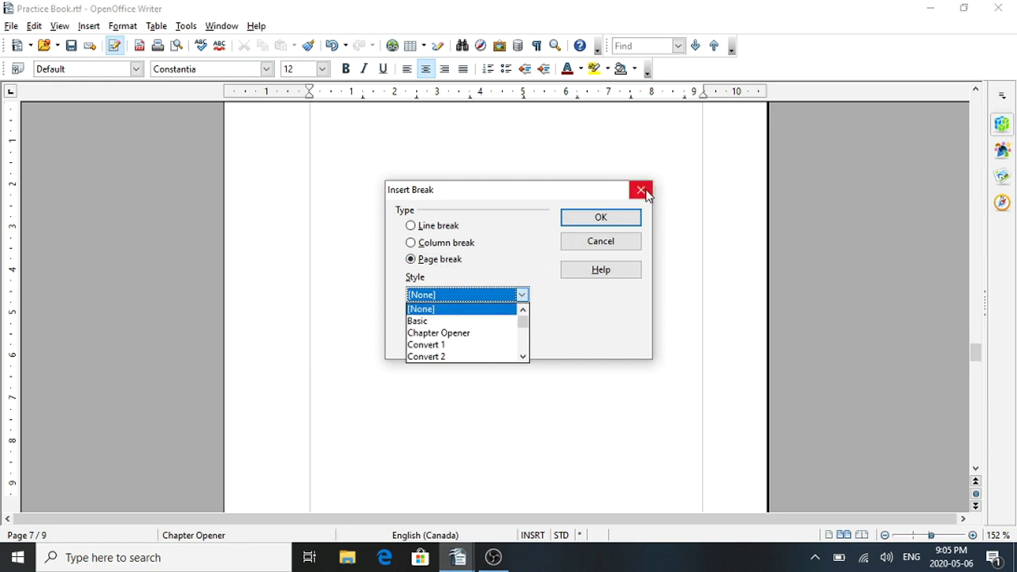
click(601, 243)
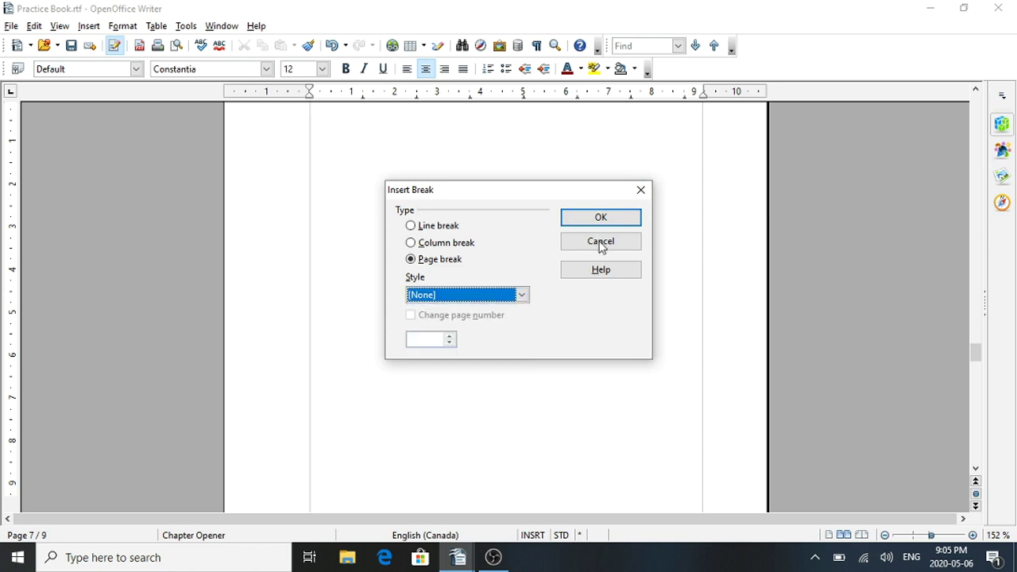
click(600, 243)
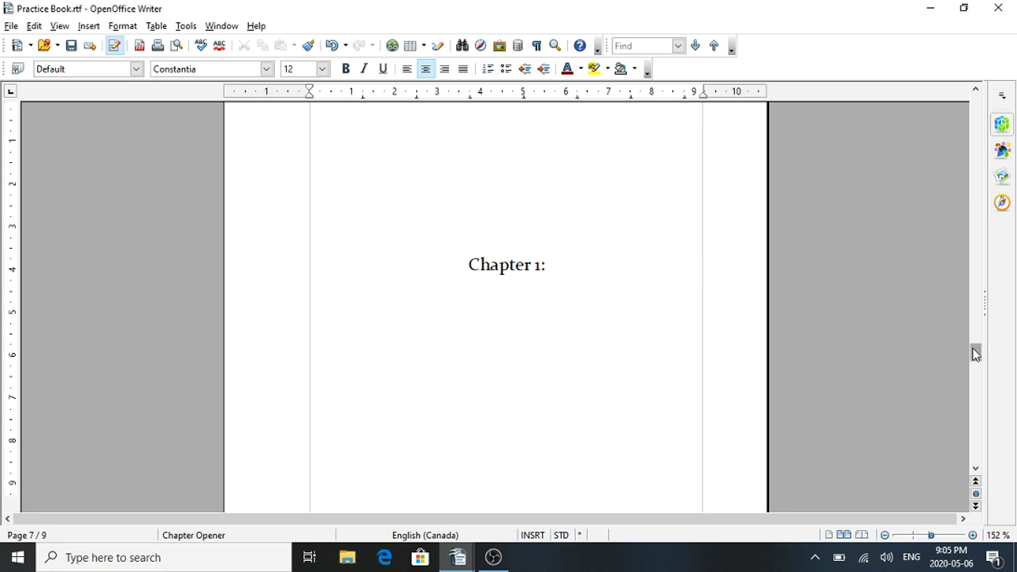
Place the cursor below Chapter 1:, then on blank Left Page 8 after the opener
drag(974, 348, 946, 253)
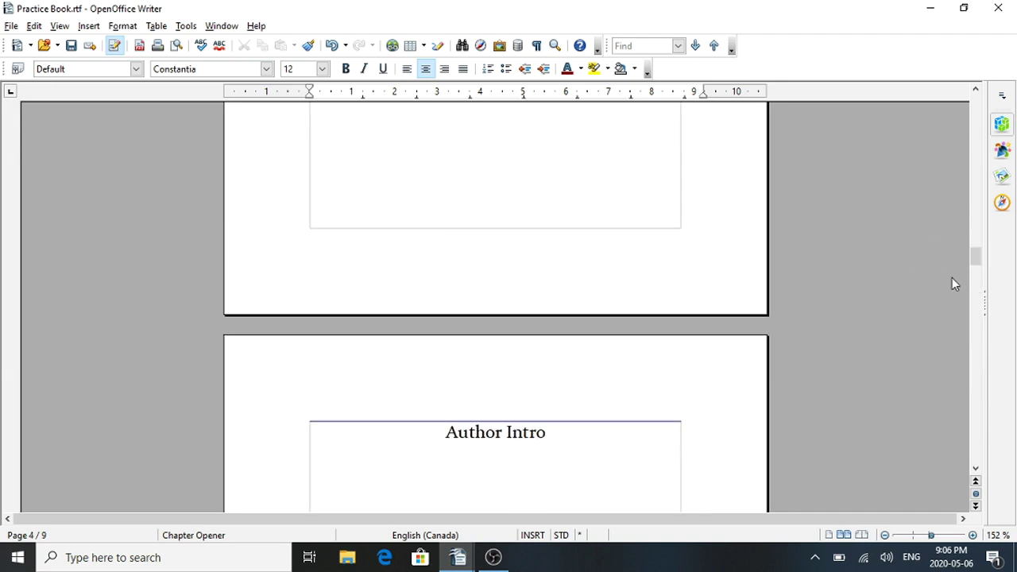
drag(976, 256, 977, 346)
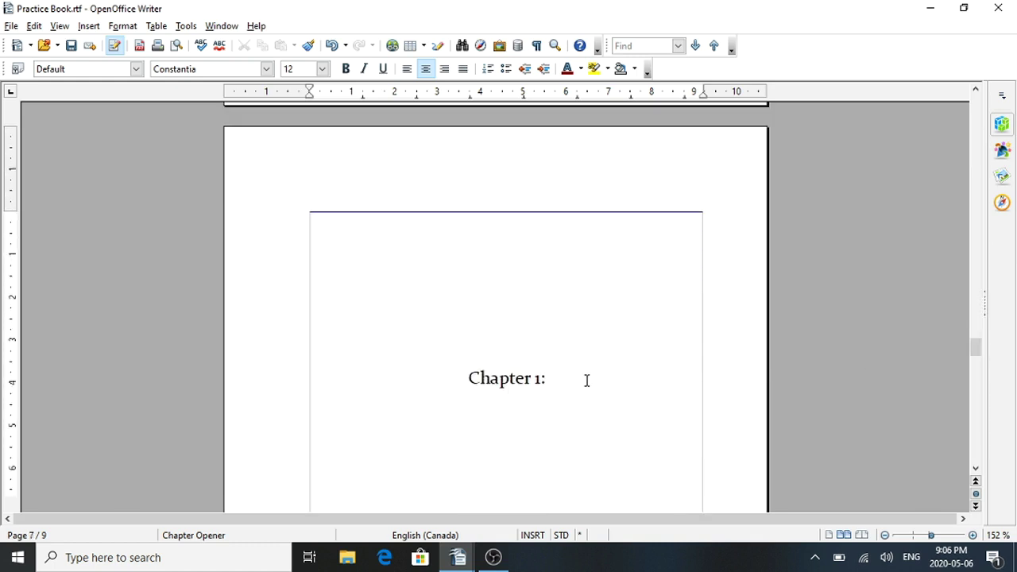
click(550, 391)
drag(976, 351, 976, 358)
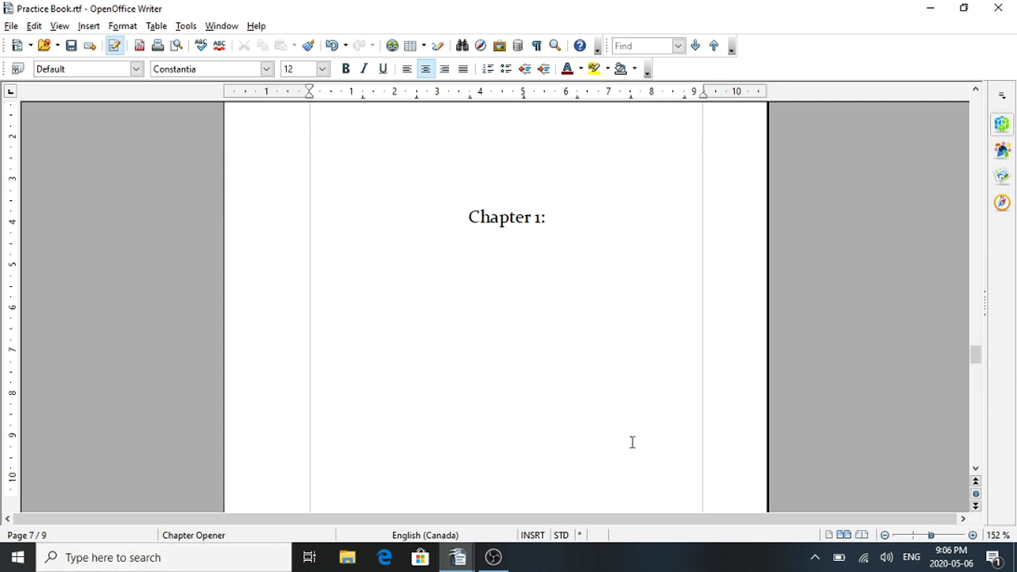
drag(976, 355, 982, 389)
click(513, 315)
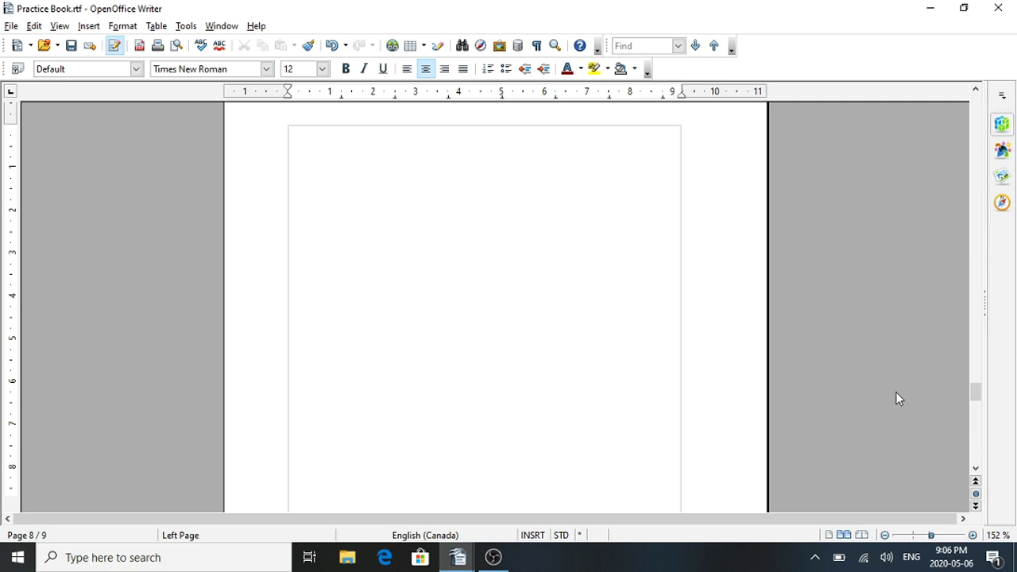
Add a new line on page 8 so a Right Page 9 follows, giving 10 pages
key(Return)
key(Return)
key(Return)
key(Return)
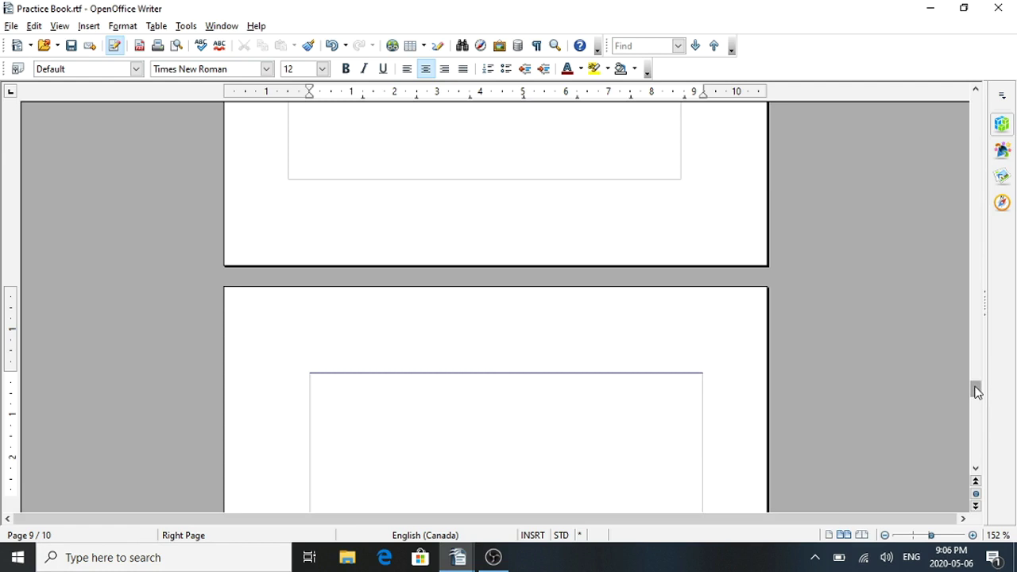
drag(977, 391, 965, 315)
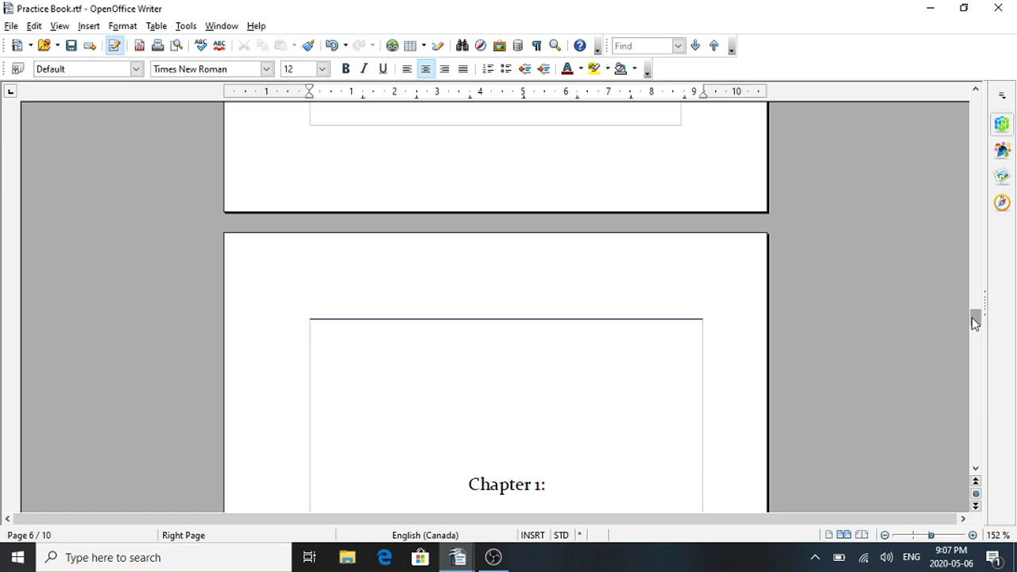
mouse_move(975, 321)
mouse_down()
mouse_move(975, 336)
mouse_move(975, 326)
mouse_up()
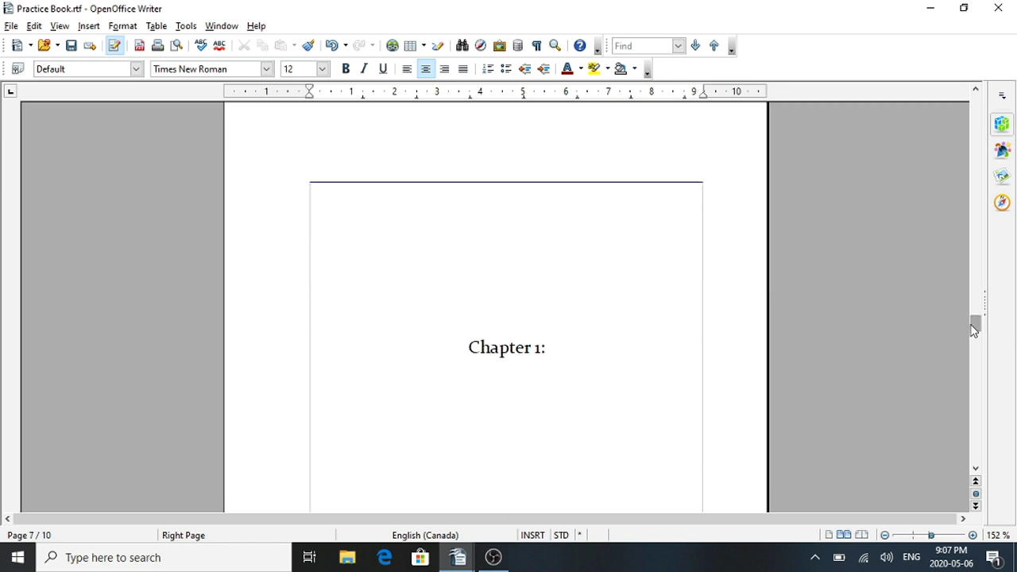